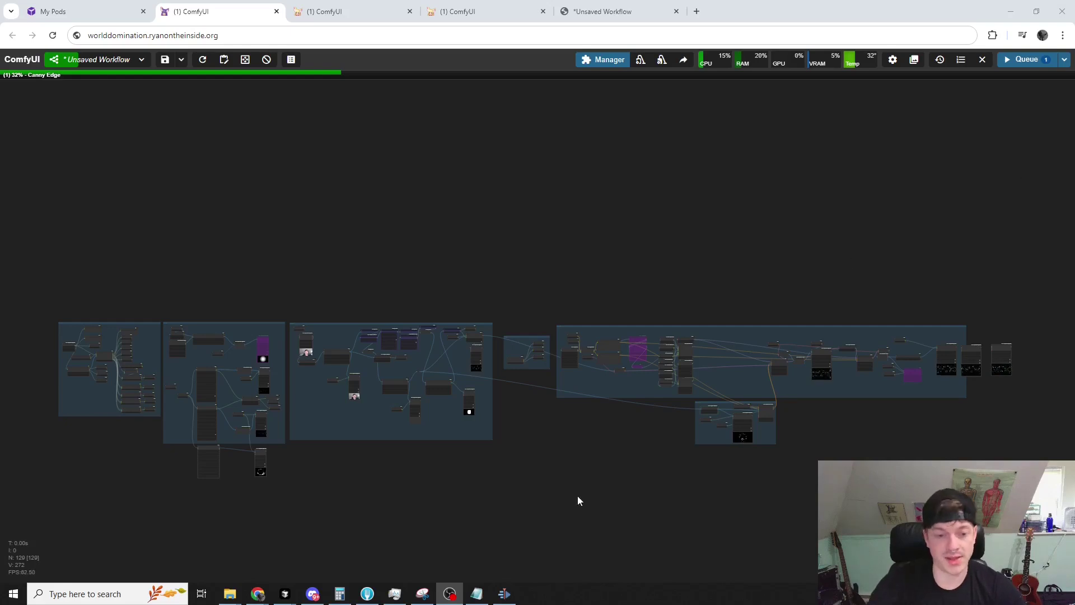
Examine the workflow's first group, from Load Audio through the Audio Separator to its stem and feature outputs
{"action": "left_click_drag", "start_coordinate": [577, 499], "coordinate": [584, 482]}
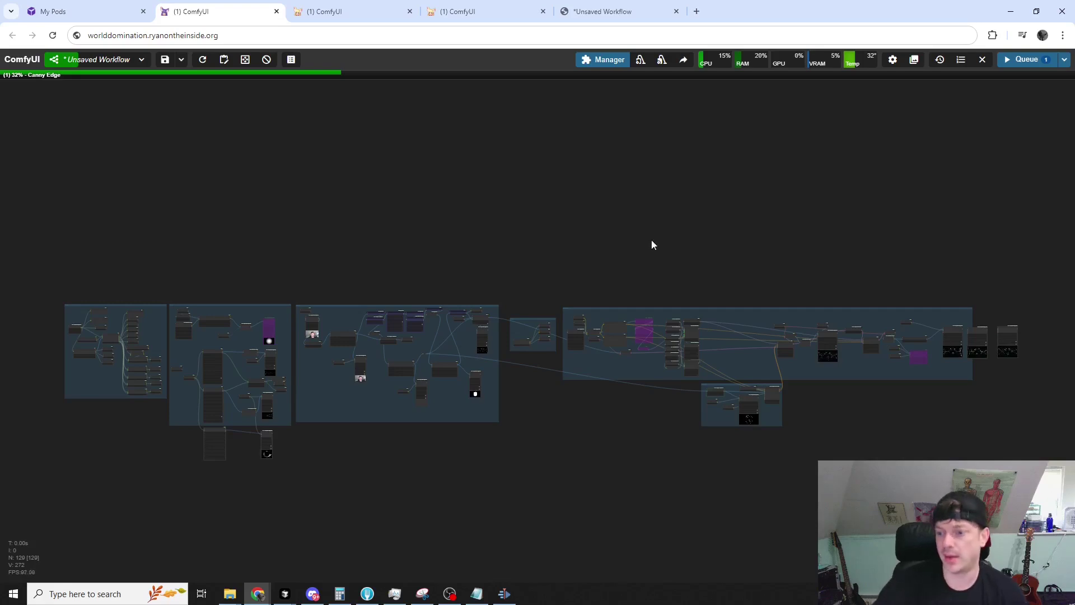
{"action": "left_click_drag", "start_coordinate": [405, 219], "coordinate": [706, 264]}
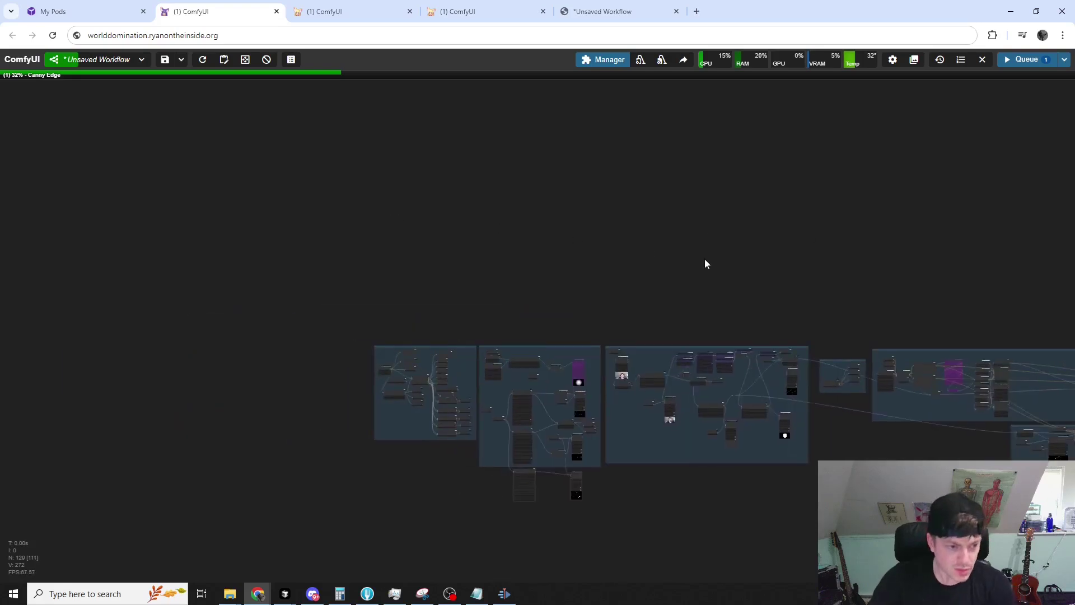
{"action": "scroll", "coordinate": [446, 273], "scroll_direction": "up", "scroll_amount": 6}
{"action": "left_click_drag", "start_coordinate": [446, 274], "coordinate": [479, 182]}
{"action": "scroll", "coordinate": [379, 478], "scroll_direction": "up", "scroll_amount": 5}
{"action": "left_click_drag", "start_coordinate": [425, 402], "coordinate": [301, 483]}
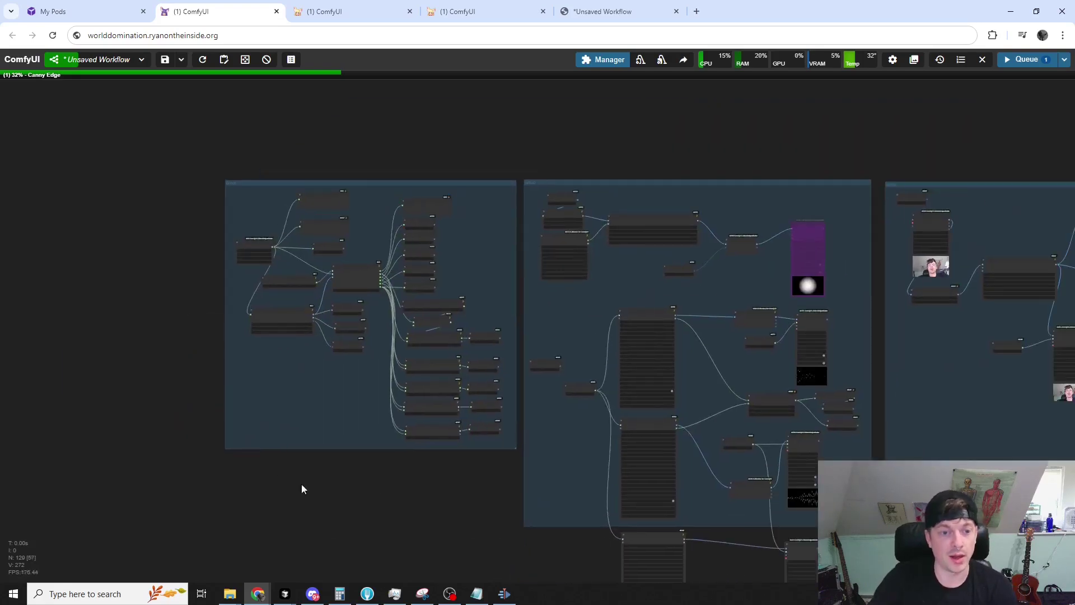
{"action": "scroll", "coordinate": [313, 302], "scroll_direction": "up", "scroll_amount": 9}
{"action": "left_click_drag", "start_coordinate": [223, 326], "coordinate": [153, 307]}
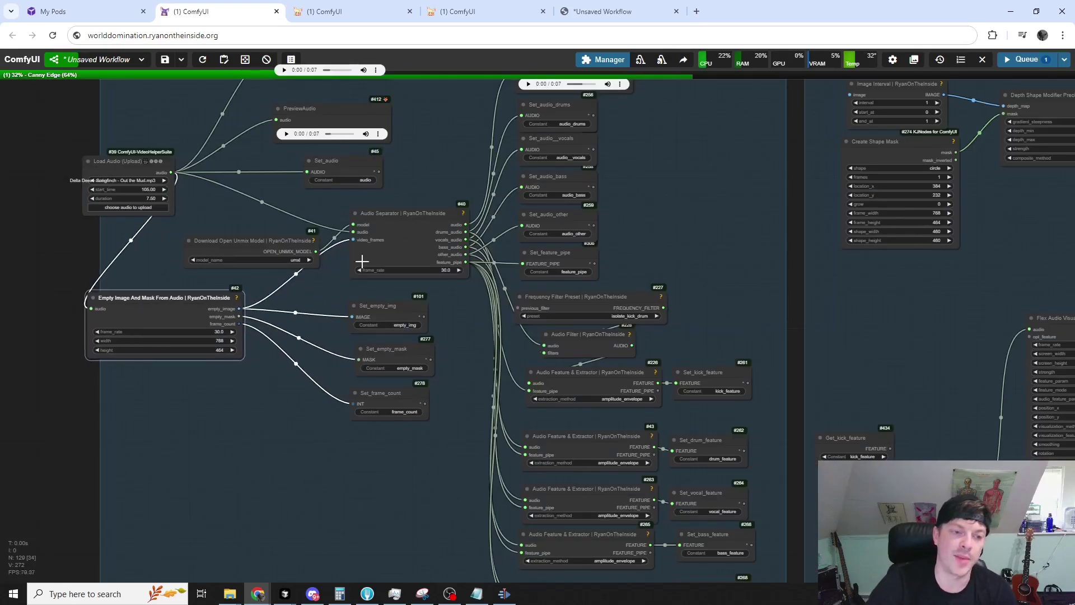
{"action": "left_click_drag", "start_coordinate": [428, 217], "coordinate": [407, 216]}
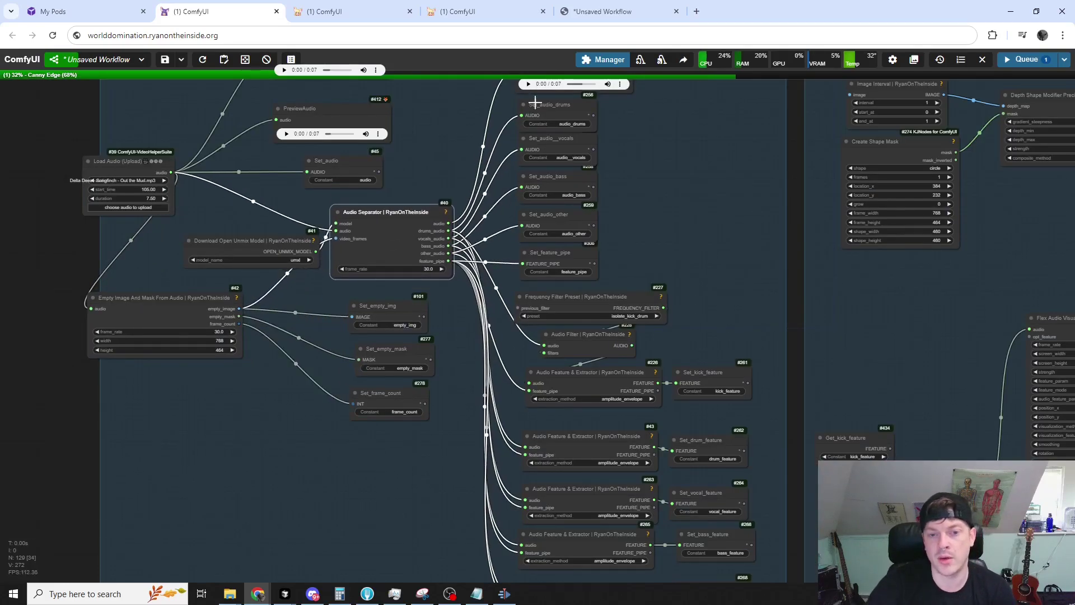
Look through the constants offered by the Get_audio__vocals node and leave its selection as it is
{"action": "scroll", "coordinate": [623, 231], "scroll_direction": "down", "scroll_amount": 2}
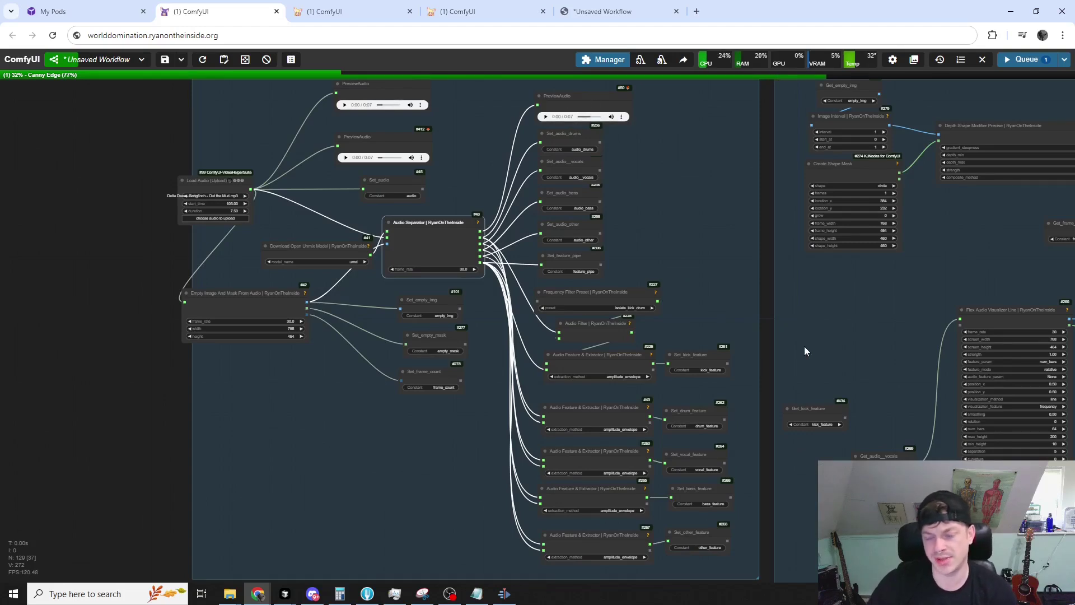
{"action": "left_click", "coordinate": [895, 470]}
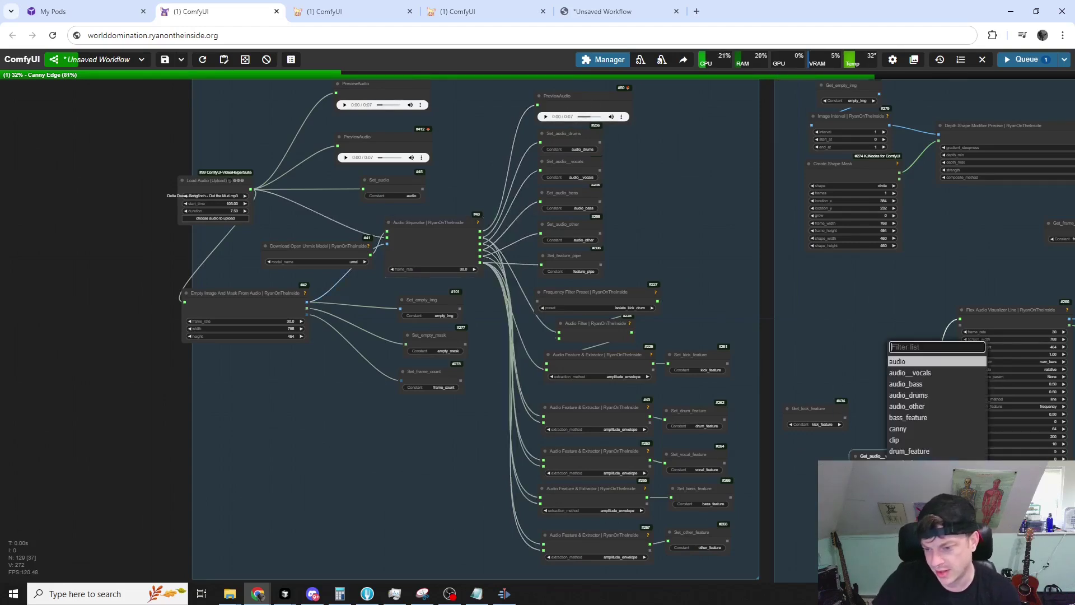
{"action": "left_click", "coordinate": [866, 351]}
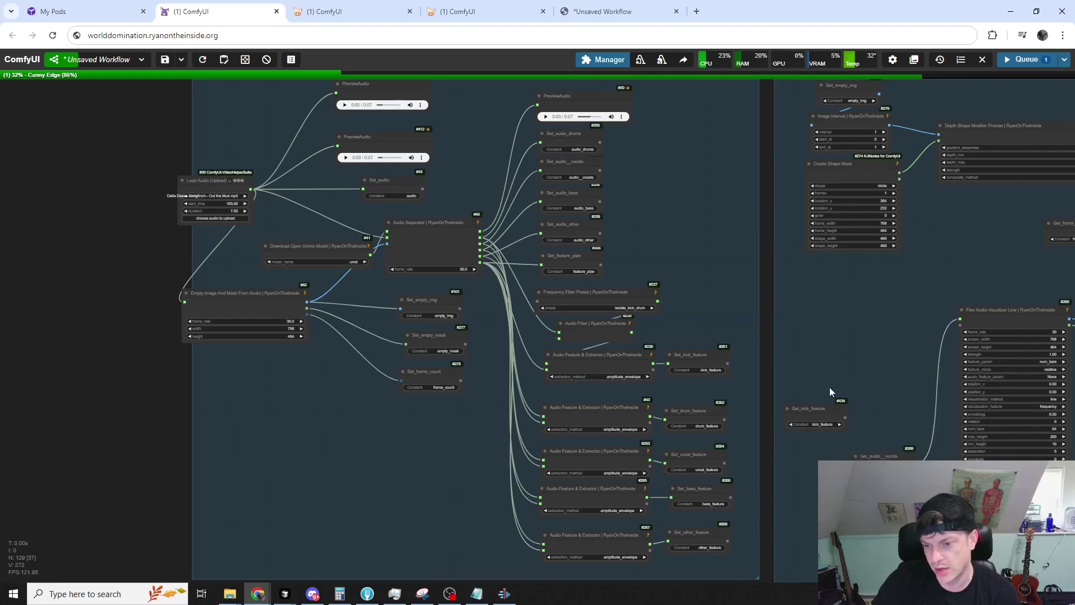
Delete the unused Get_kick_feature node in the second group and nudge the Audio Separator node slightly
{"action": "left_click", "coordinate": [804, 405]}
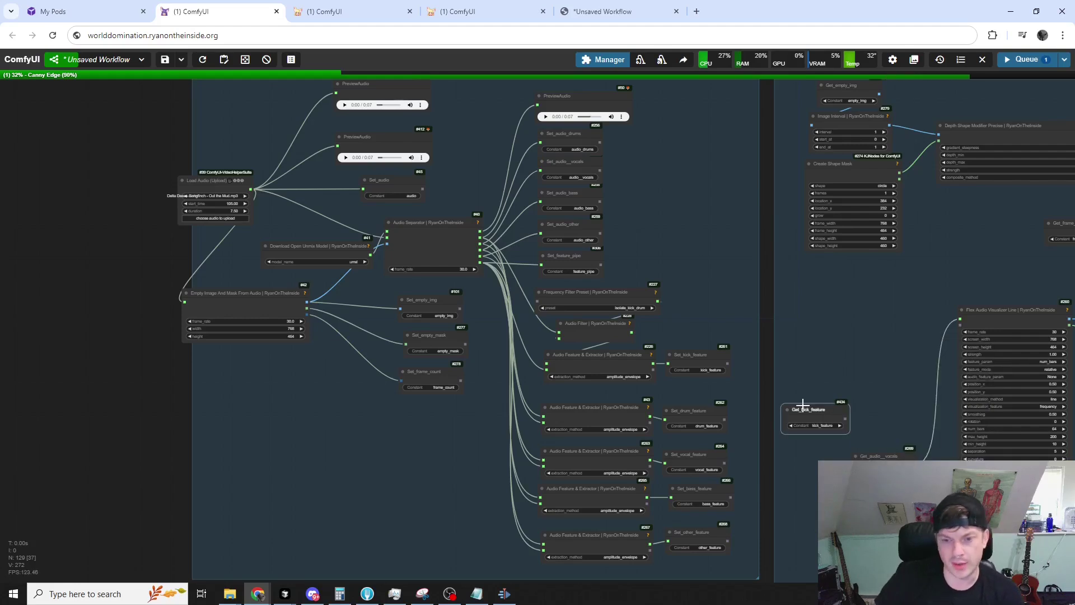
{"action": "key", "text": "Delete"}
{"action": "left_click_drag", "start_coordinate": [430, 245], "coordinate": [436, 239]}
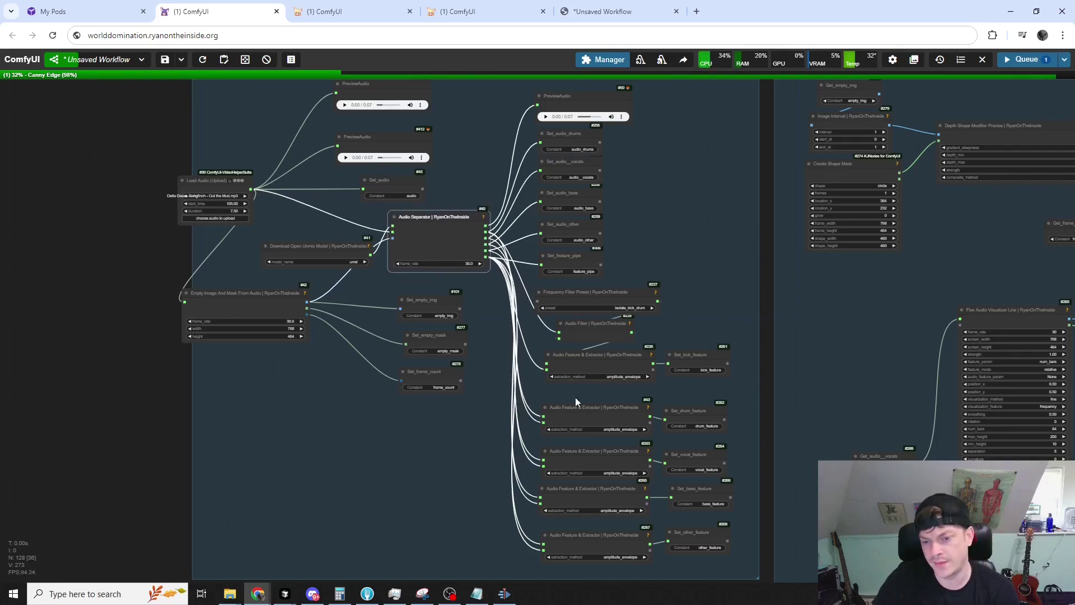
Examine the second group's two line audio visualizers, the circular visualizer beneath them, and their video previews
{"action": "scroll", "coordinate": [451, 448], "scroll_direction": "down", "scroll_amount": 3}
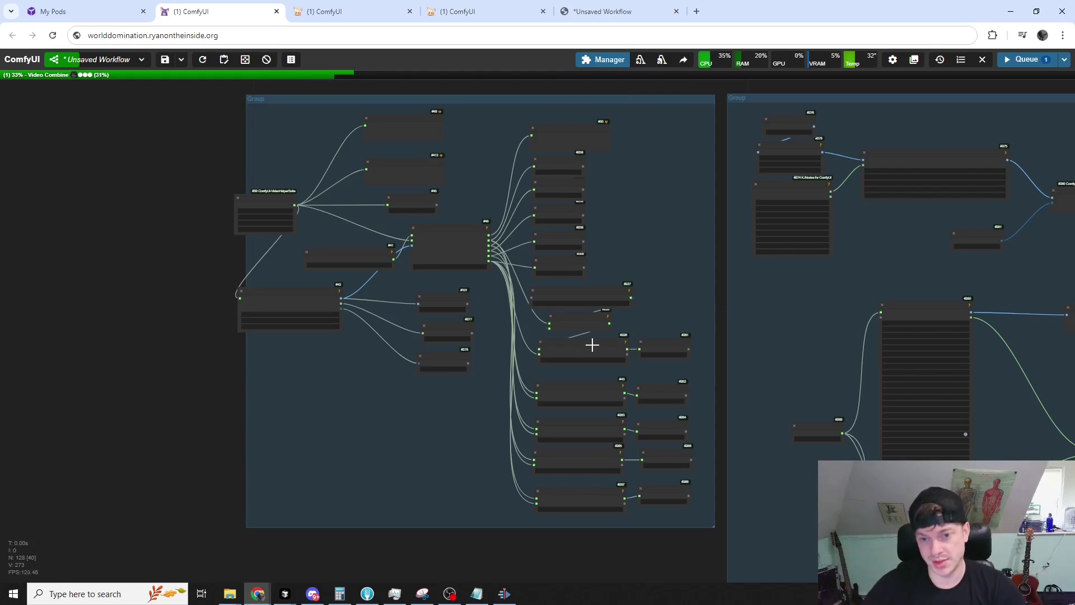
{"action": "scroll", "coordinate": [562, 347], "scroll_direction": "down", "scroll_amount": 3}
{"action": "left_click_drag", "start_coordinate": [557, 519], "coordinate": [464, 469]}
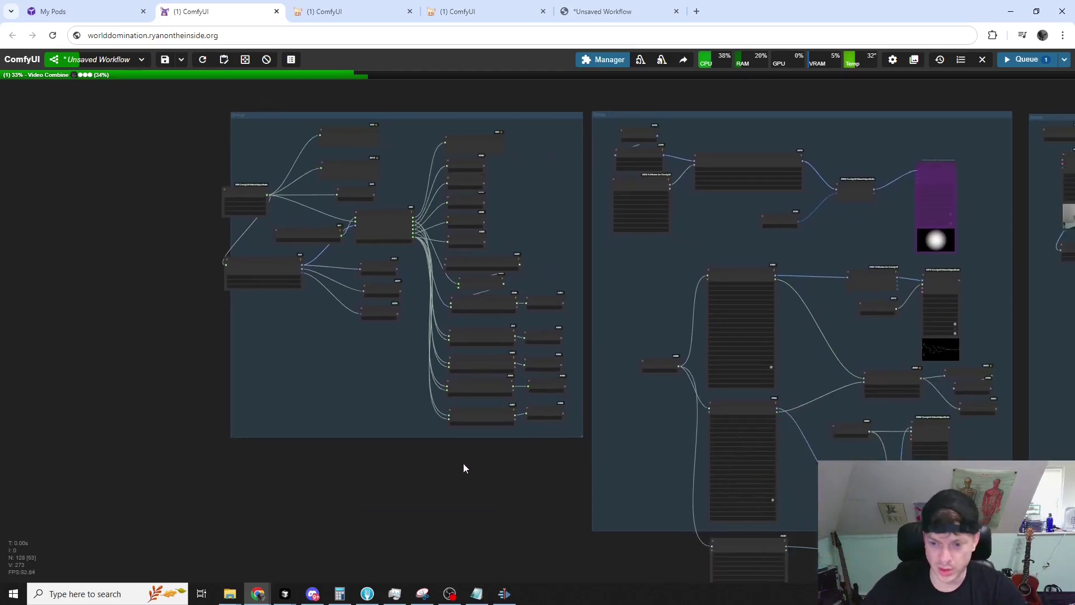
{"action": "left_click_drag", "start_coordinate": [531, 470], "coordinate": [262, 443]}
{"action": "scroll", "coordinate": [346, 445], "scroll_direction": "down", "scroll_amount": 2}
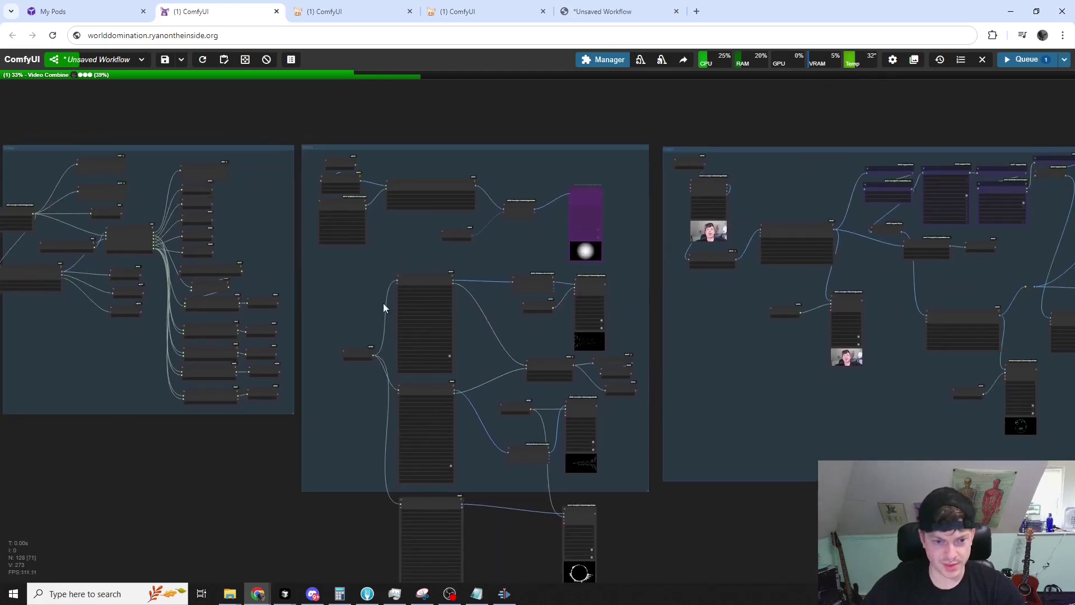
{"action": "left_click_drag", "start_coordinate": [432, 108], "coordinate": [423, 106]}
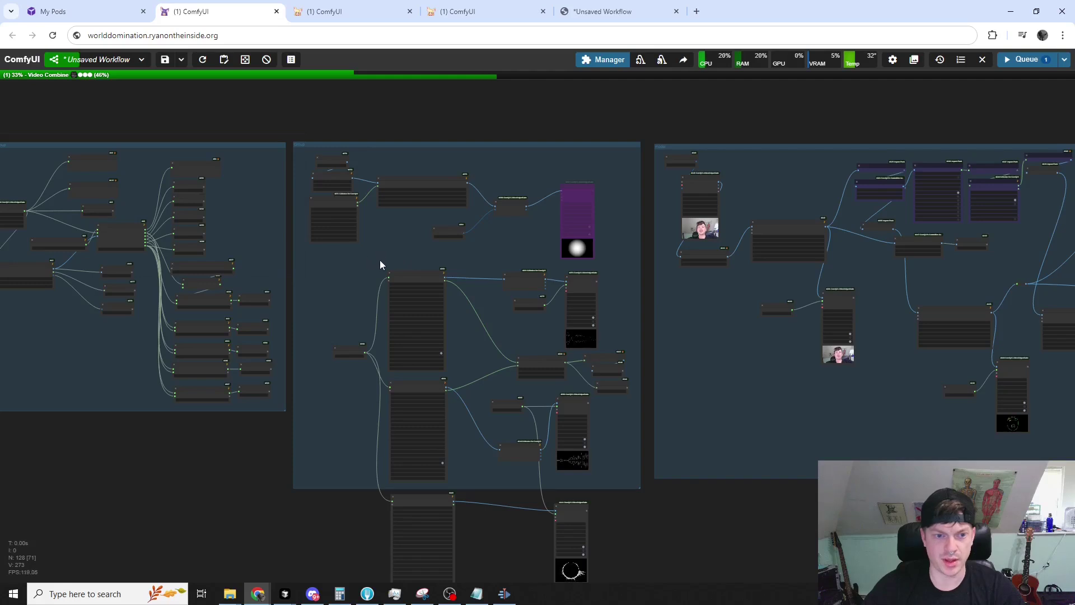
{"action": "scroll", "coordinate": [380, 262], "scroll_direction": "up", "scroll_amount": 2}
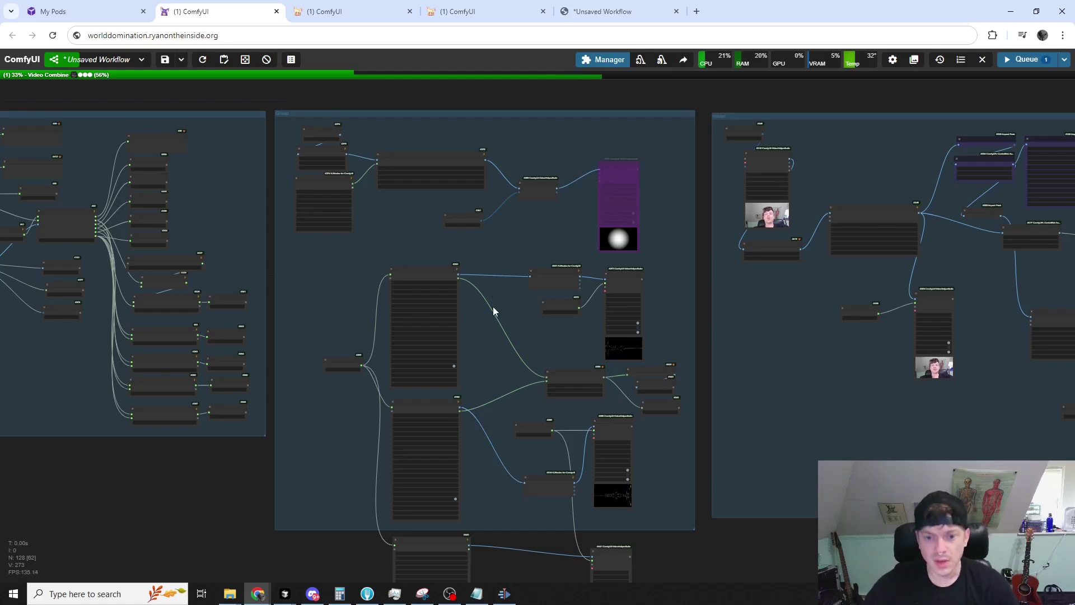
{"action": "scroll", "coordinate": [493, 311], "scroll_direction": "up", "scroll_amount": 5}
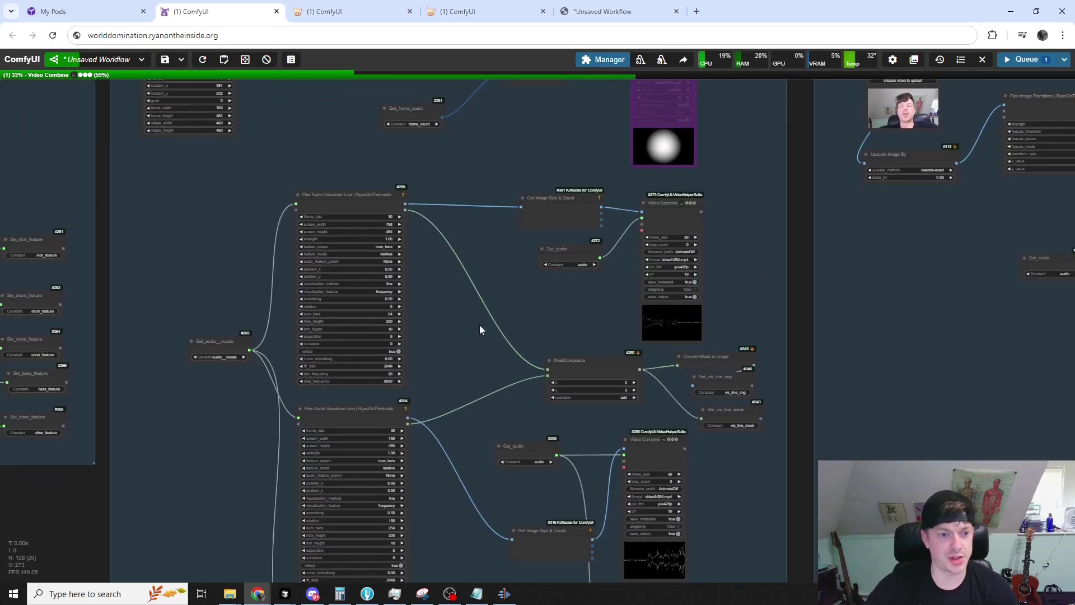
{"action": "scroll", "coordinate": [490, 336], "scroll_direction": "down", "scroll_amount": 3}
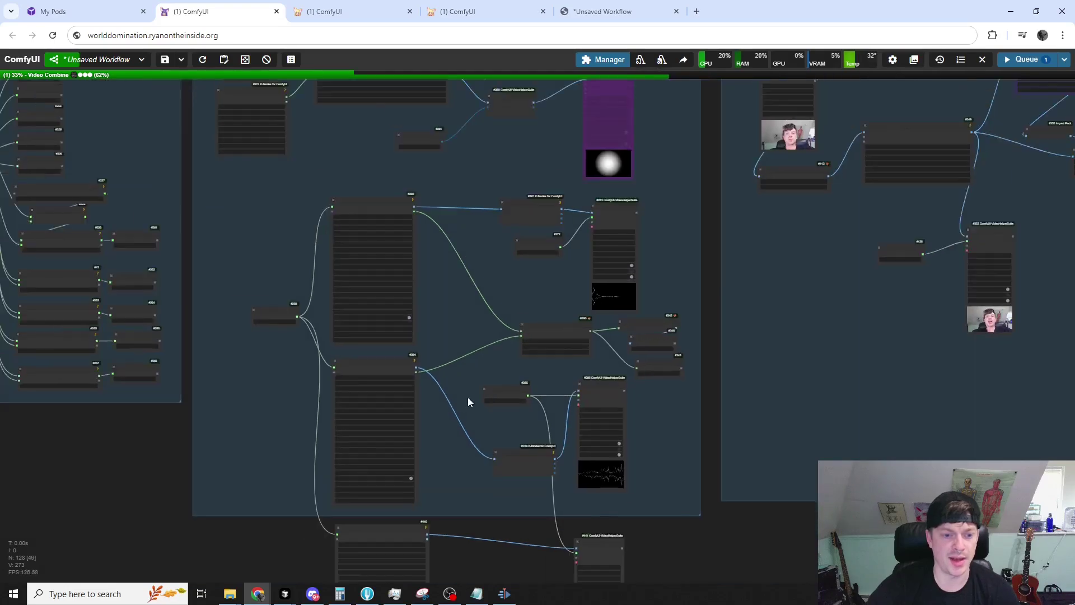
{"action": "left_click_drag", "start_coordinate": [469, 402], "coordinate": [484, 291]}
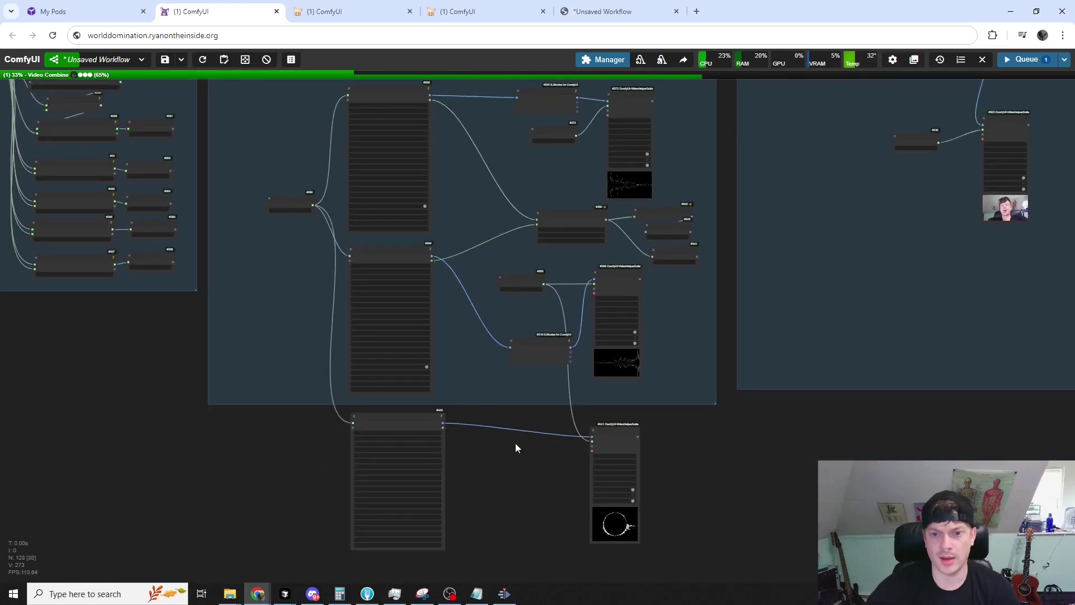
{"action": "scroll", "coordinate": [549, 435], "scroll_direction": "up", "scroll_amount": 2}
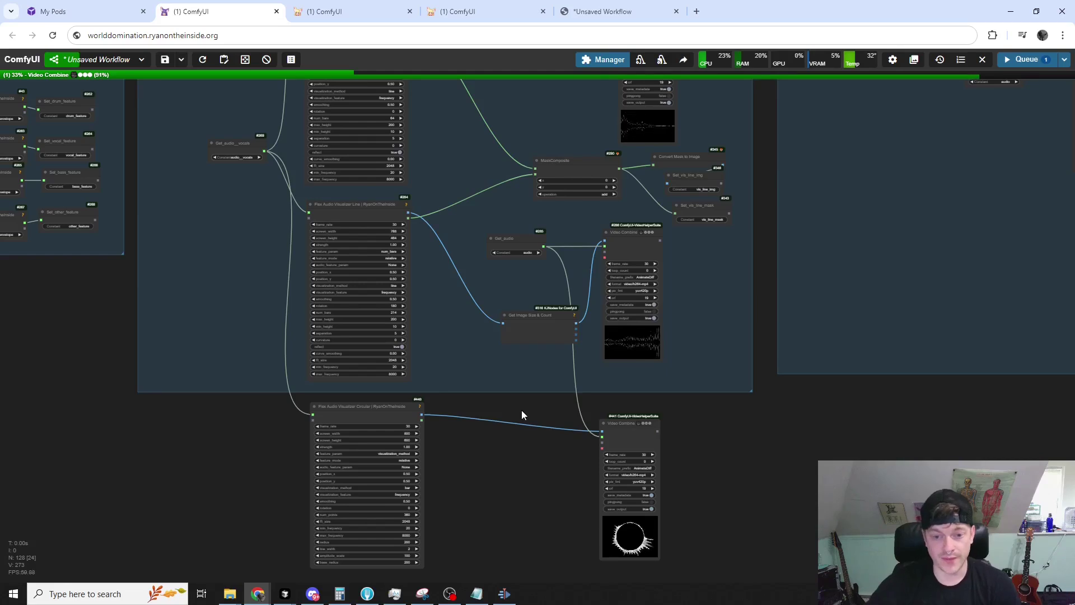
{"action": "scroll", "coordinate": [521, 413], "scroll_direction": "down", "scroll_amount": 3}
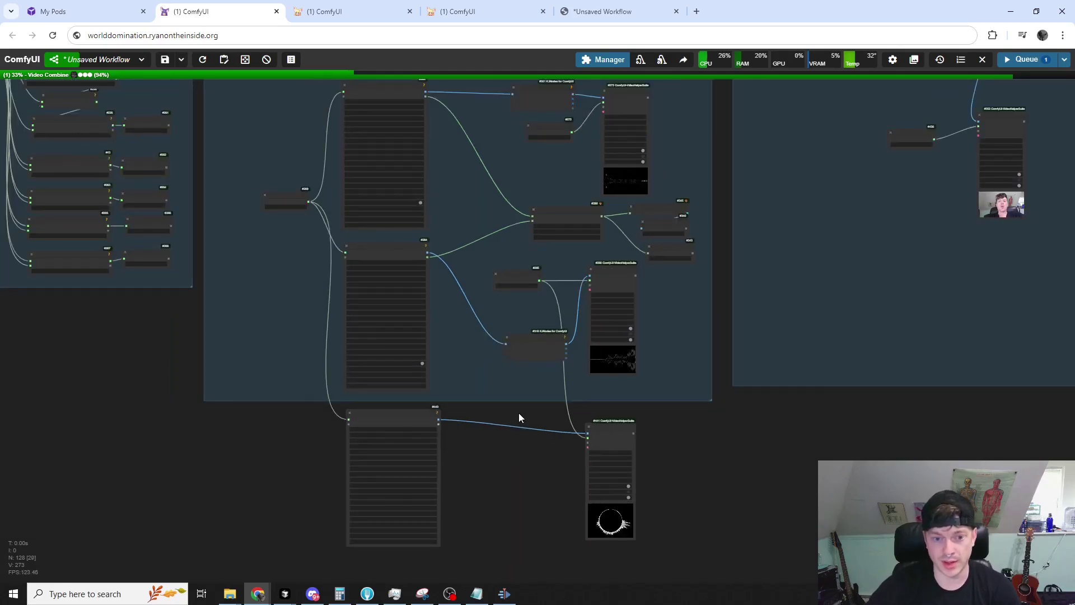
{"action": "left_click_drag", "start_coordinate": [523, 419], "coordinate": [516, 459]}
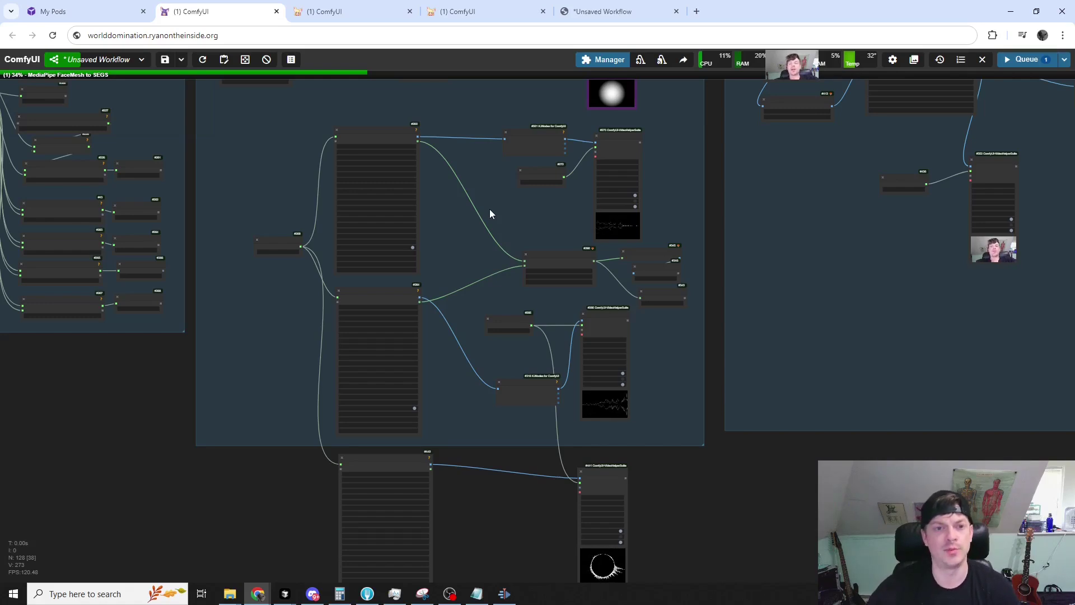
Move the Get_audio__vocals node up beside the first Flex Audio Visualizer Line node
{"action": "scroll", "coordinate": [490, 214], "scroll_direction": "up", "scroll_amount": 3}
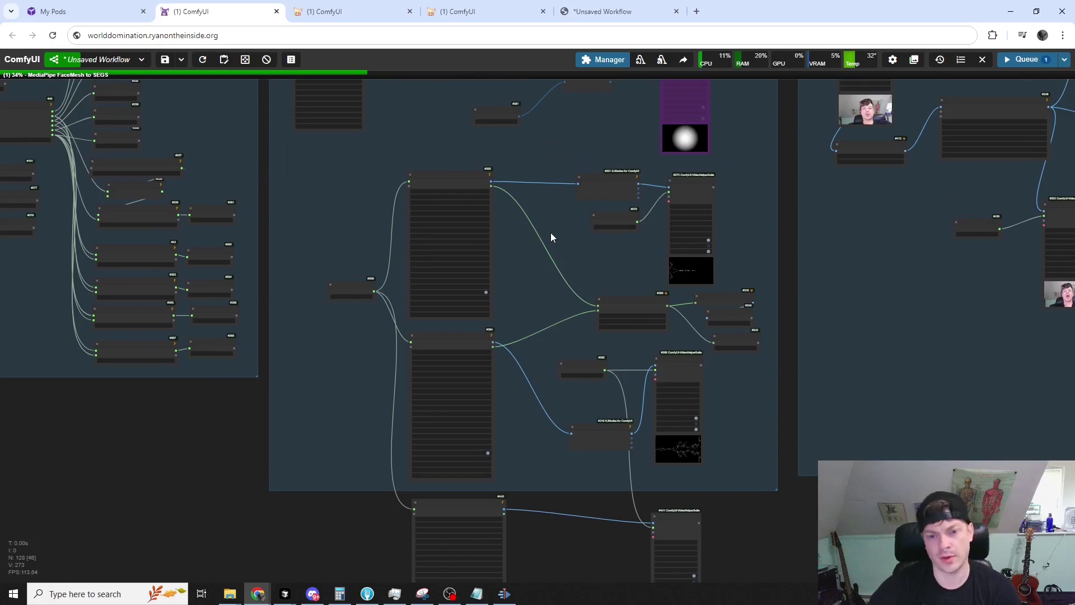
{"action": "scroll", "coordinate": [529, 227], "scroll_direction": "up", "scroll_amount": 5}
{"action": "left_click_drag", "start_coordinate": [497, 208], "coordinate": [597, 298]}
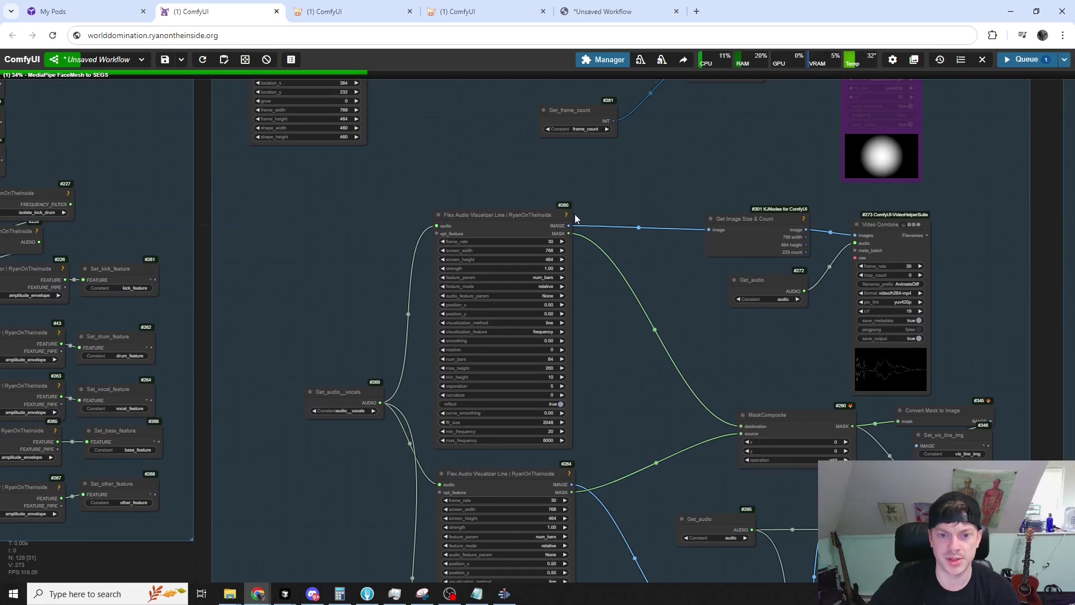
{"action": "left_click_drag", "start_coordinate": [667, 339], "coordinate": [691, 340]}
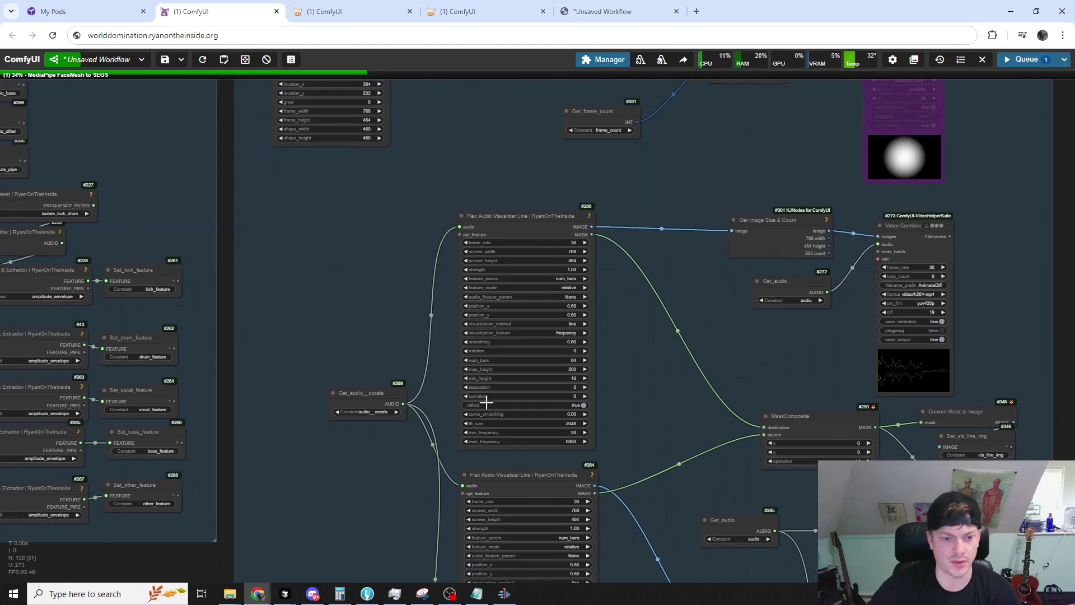
{"action": "left_click_drag", "start_coordinate": [376, 388], "coordinate": [331, 254]}
{"action": "scroll", "coordinate": [432, 253], "scroll_direction": "up", "scroll_amount": 1}
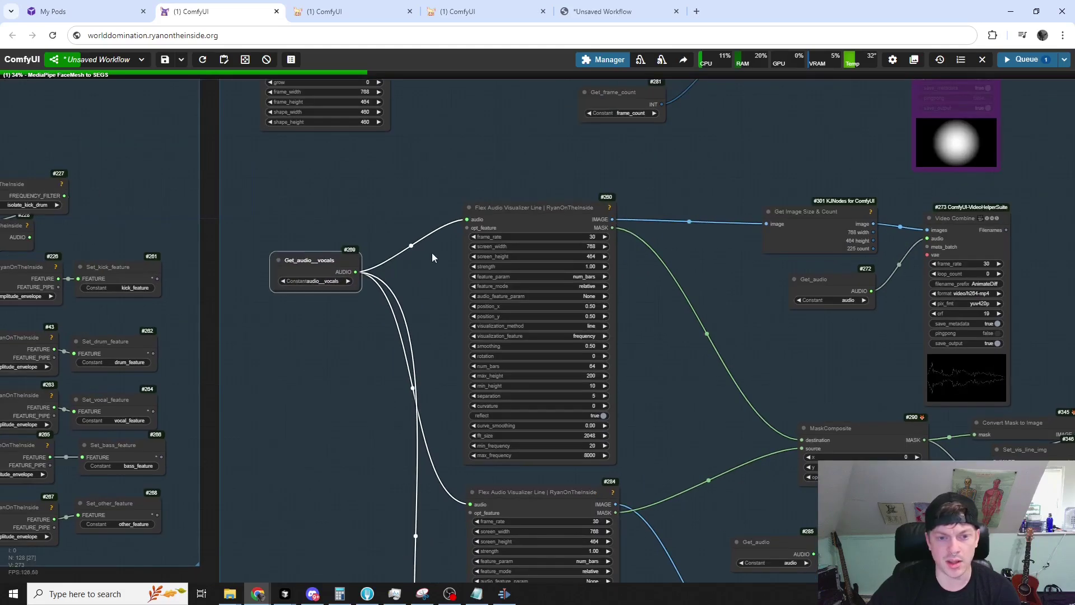
Examine the first Flex Audio Visualizer Line node's parameters and the options available for its feature_param
{"action": "left_click_drag", "start_coordinate": [432, 254], "coordinate": [168, 282]}
{"action": "scroll", "coordinate": [299, 259], "scroll_direction": "up", "scroll_amount": 2}
{"action": "left_click", "coordinate": [336, 214]}
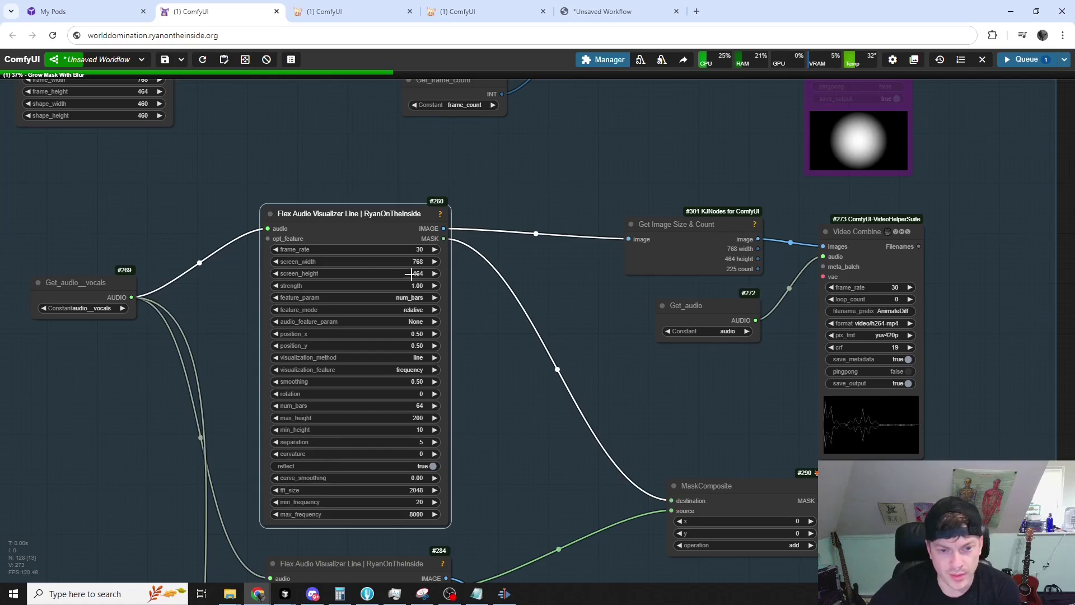
{"action": "left_click", "coordinate": [523, 360]}
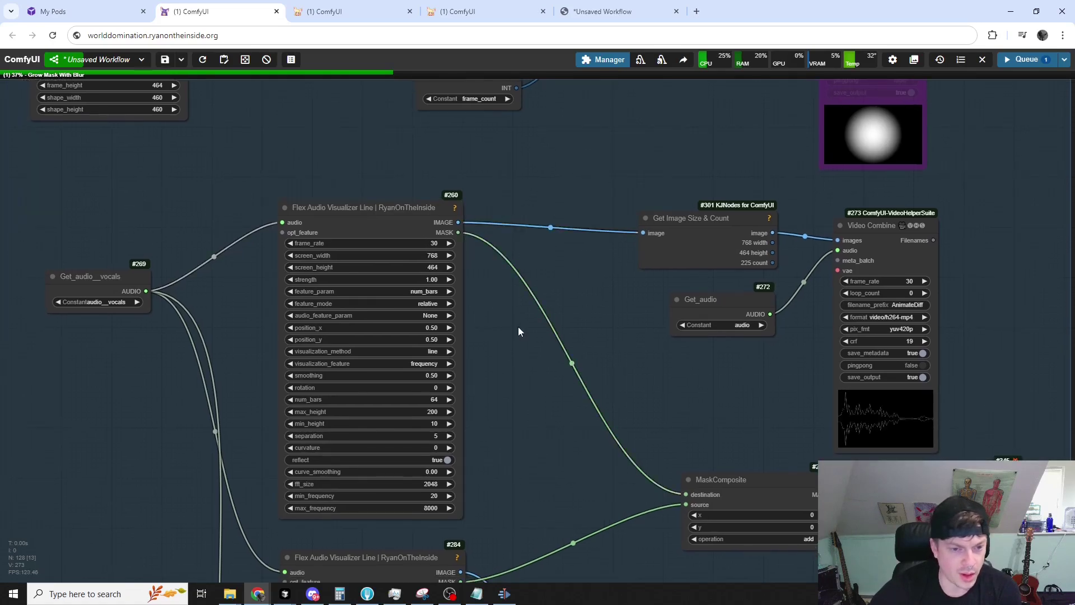
{"action": "scroll", "coordinate": [504, 340], "scroll_direction": "up", "scroll_amount": 2}
{"action": "left_click_drag", "start_coordinate": [505, 342], "coordinate": [528, 334]}
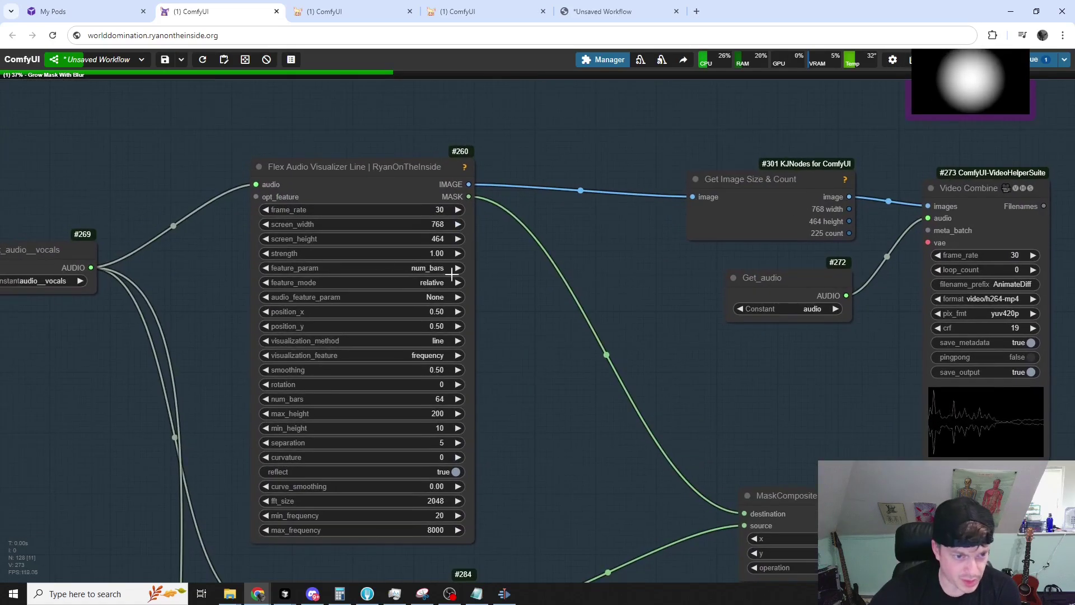
{"action": "left_click", "coordinate": [338, 268]}
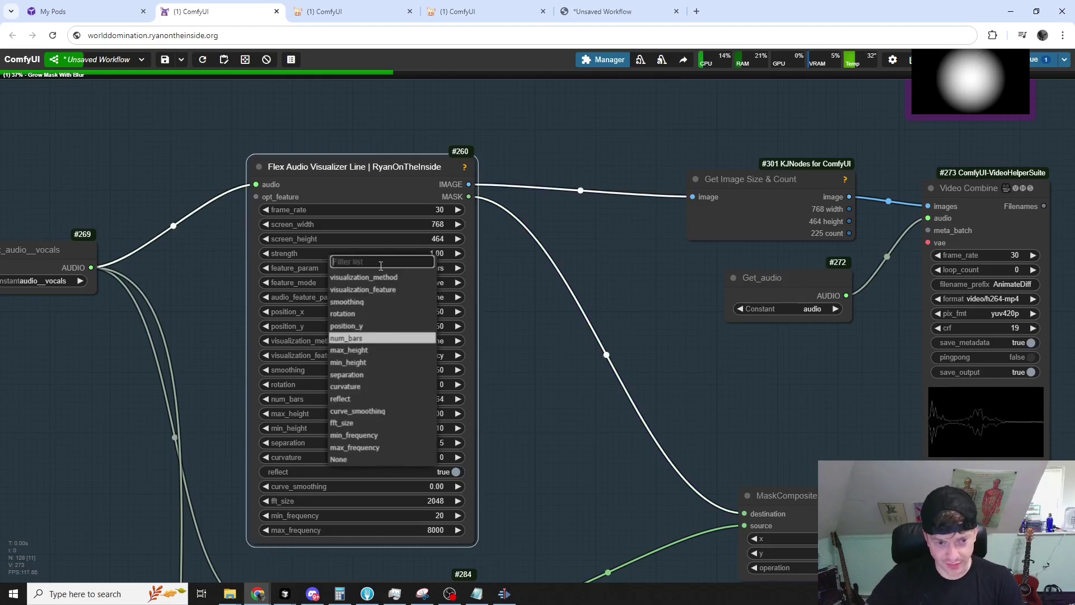
{"action": "left_click", "coordinate": [544, 311]}
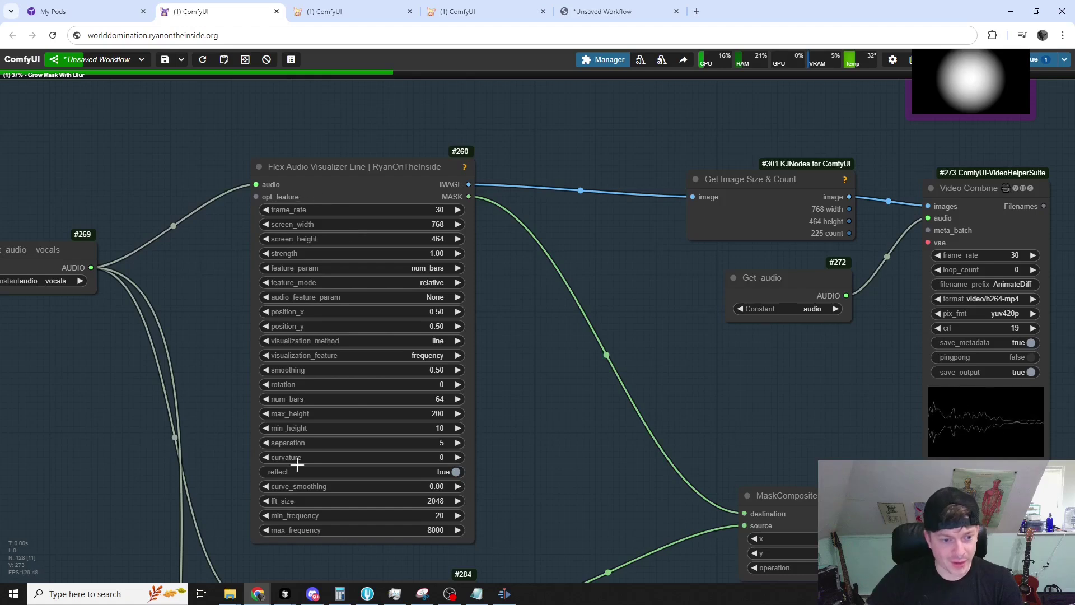
Add a Get node above Get_audio__vocals, next to the first Flex Audio Visualizer Line node
{"action": "left_click_drag", "start_coordinate": [257, 197], "coordinate": [132, 150]}
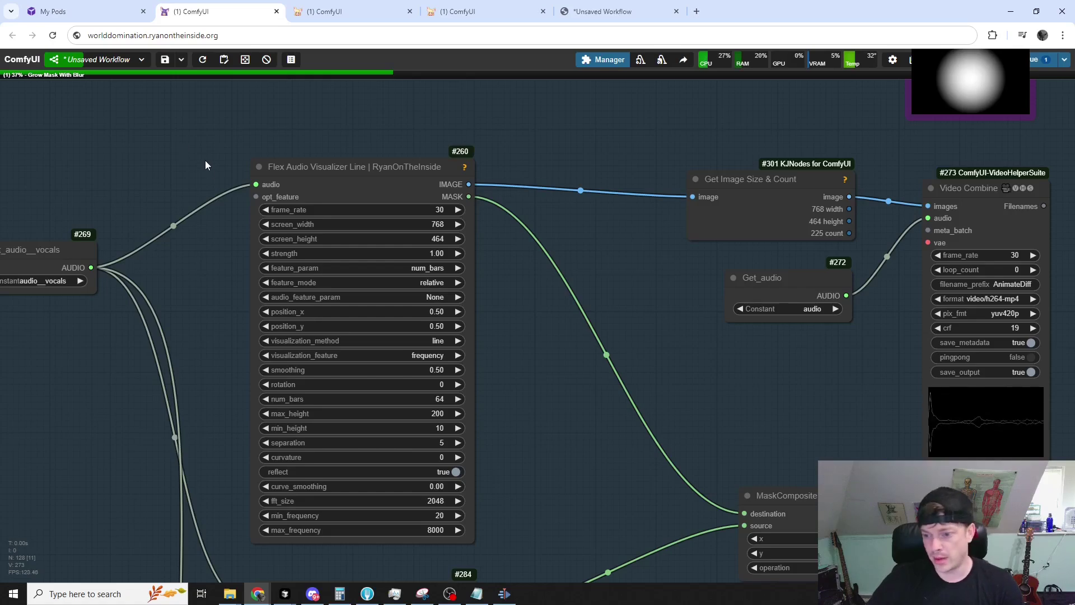
{"action": "scroll", "coordinate": [207, 171], "scroll_direction": "left", "scroll_amount": 3}
{"action": "double_click", "coordinate": [175, 182]}
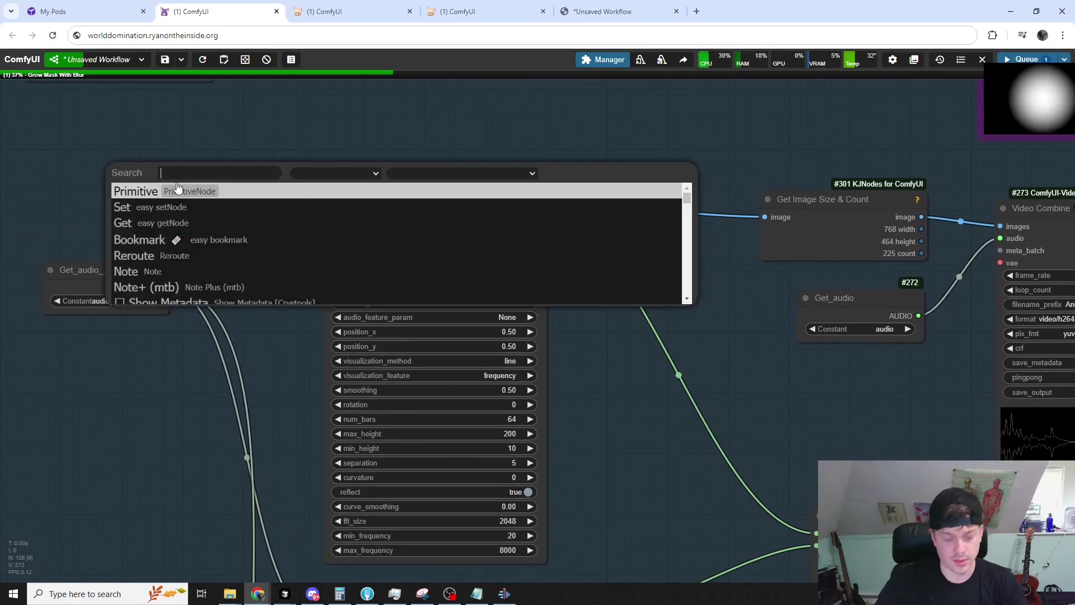
{"action": "type", "text": "get"}
{"action": "key", "text": "Down"}
{"action": "key", "text": "Return"}
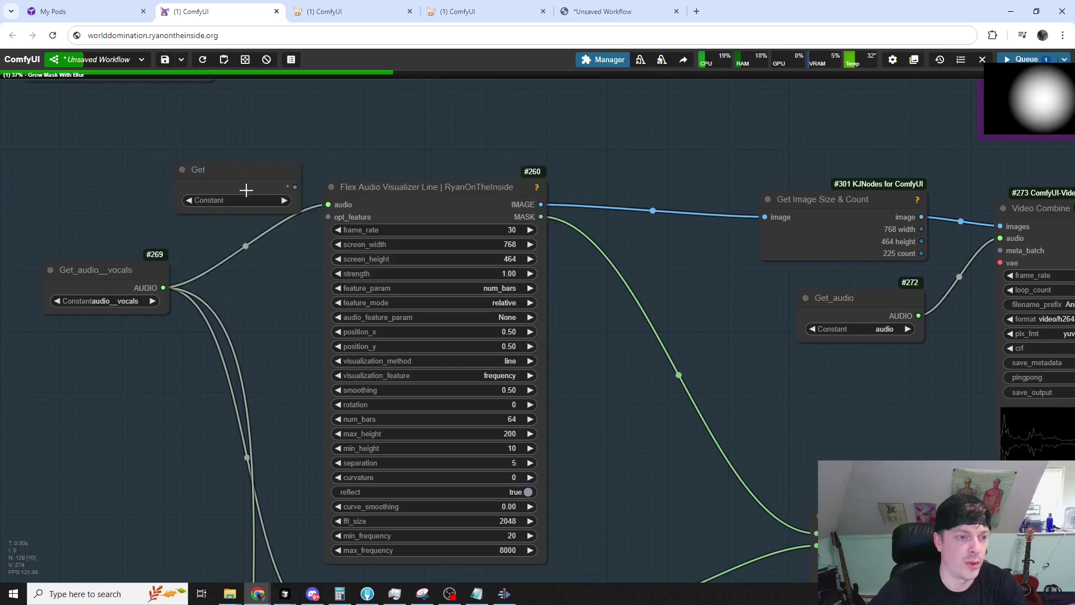
Set the new Get node to bass_feature and connect its FEATURE output to the first line visualizer's opt_feature input
{"action": "left_click", "coordinate": [235, 200]}
{"action": "left_click", "coordinate": [273, 273]}
{"action": "left_click_drag", "start_coordinate": [261, 183], "coordinate": [237, 160]}
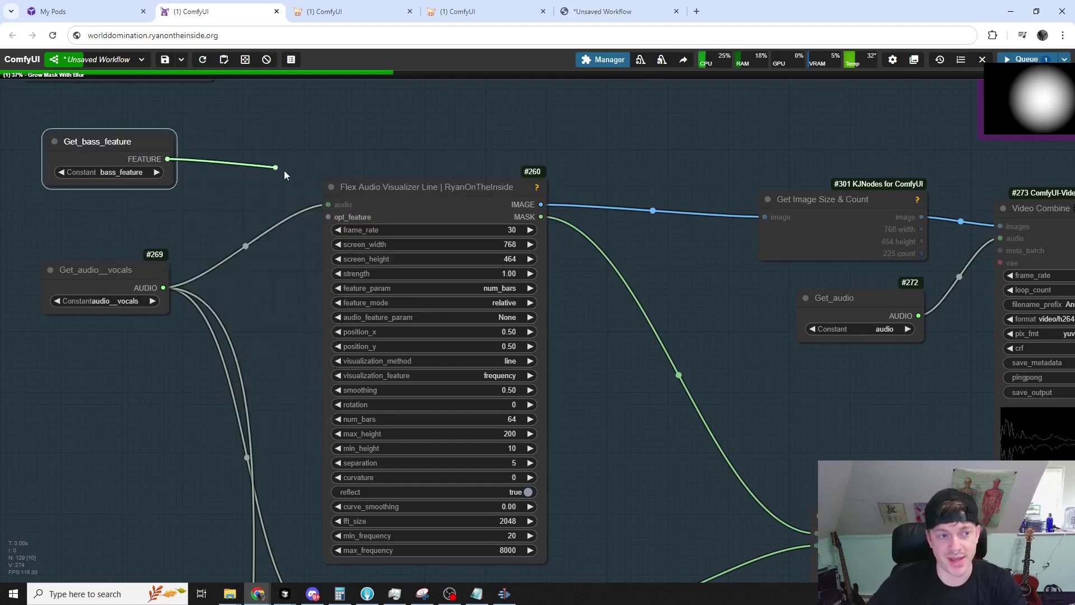
{"action": "left_click_drag", "start_coordinate": [285, 175], "coordinate": [326, 217]}
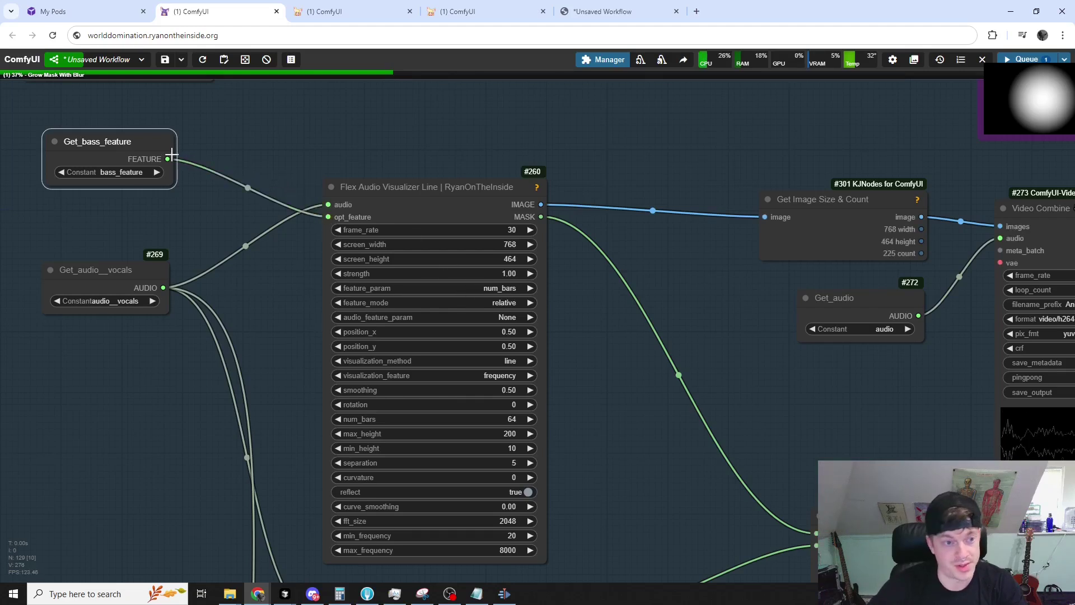
Replace the Get_bass_feature node with a Motion Feature node beside the first Flex Audio Visualizer Line node
{"action": "left_click", "coordinate": [151, 146]}
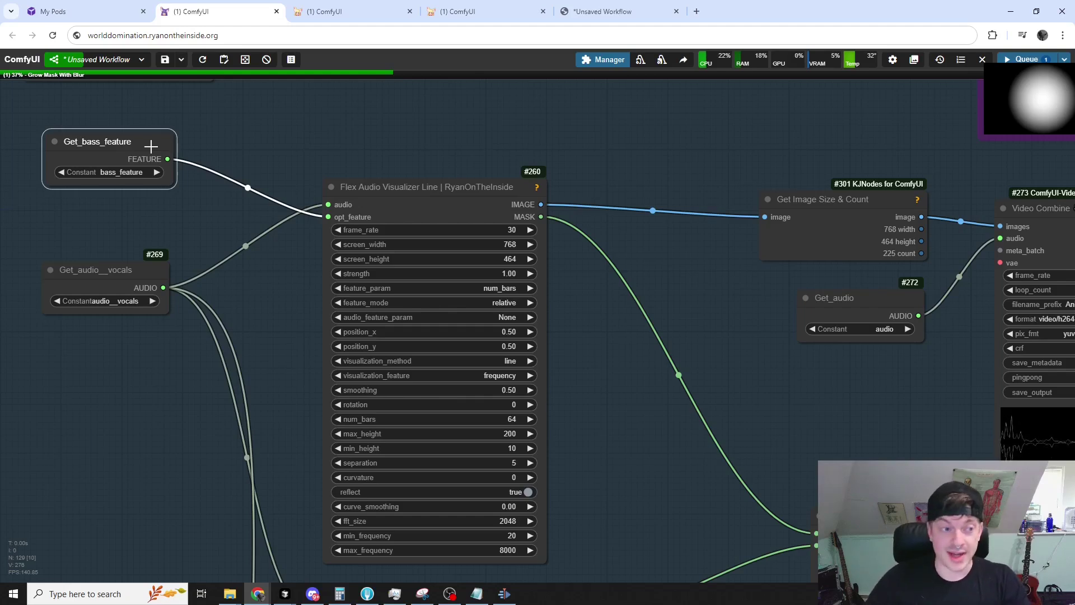
{"action": "key", "text": "Delete"}
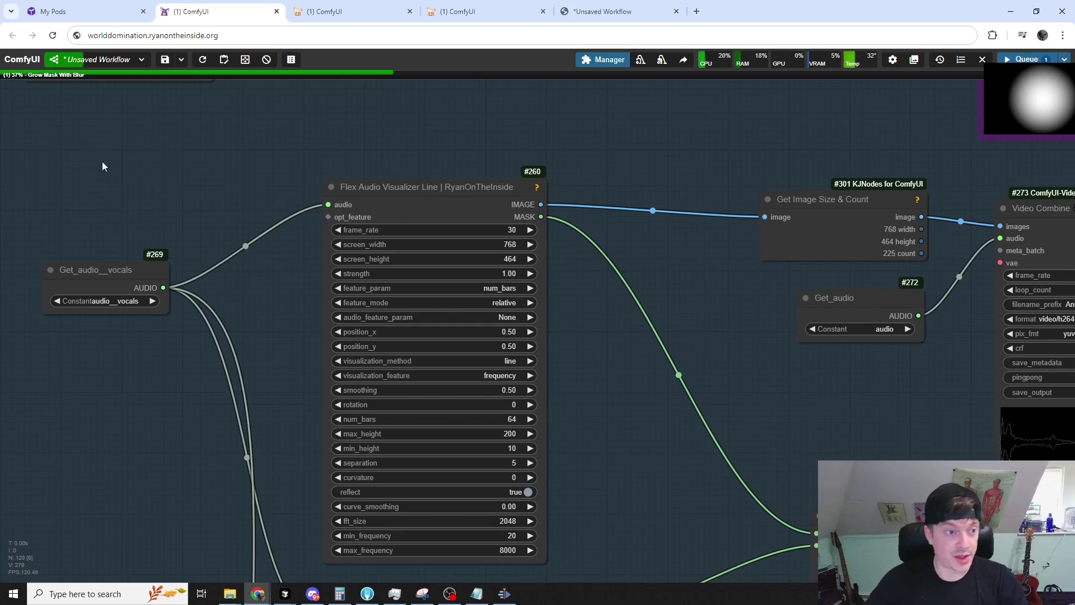
{"action": "double_click", "coordinate": [55, 154]}
{"action": "type", "text": "motion"}
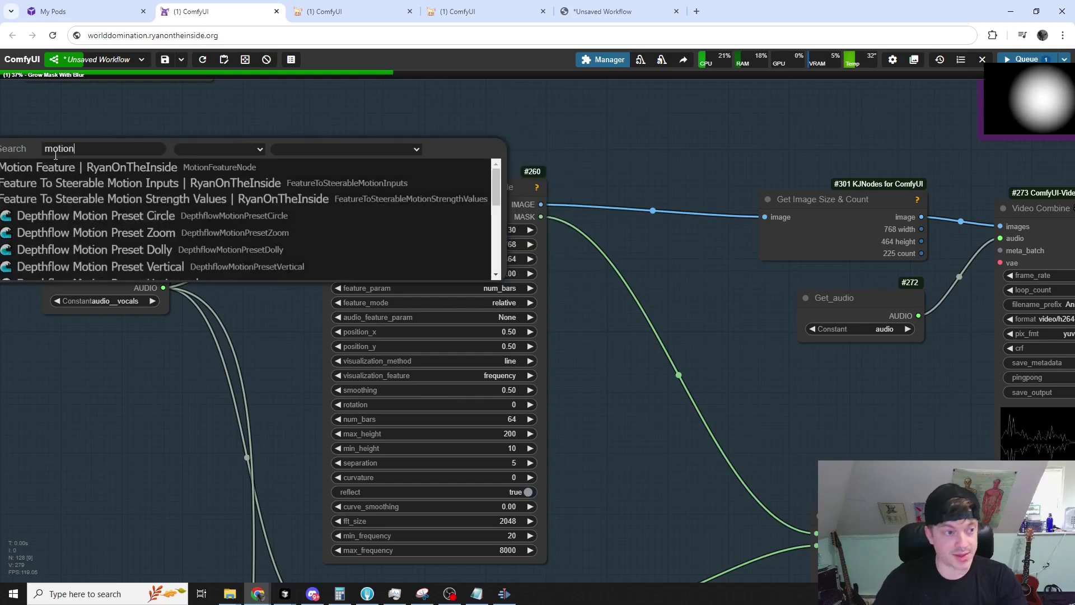
{"action": "key", "text": "Return"}
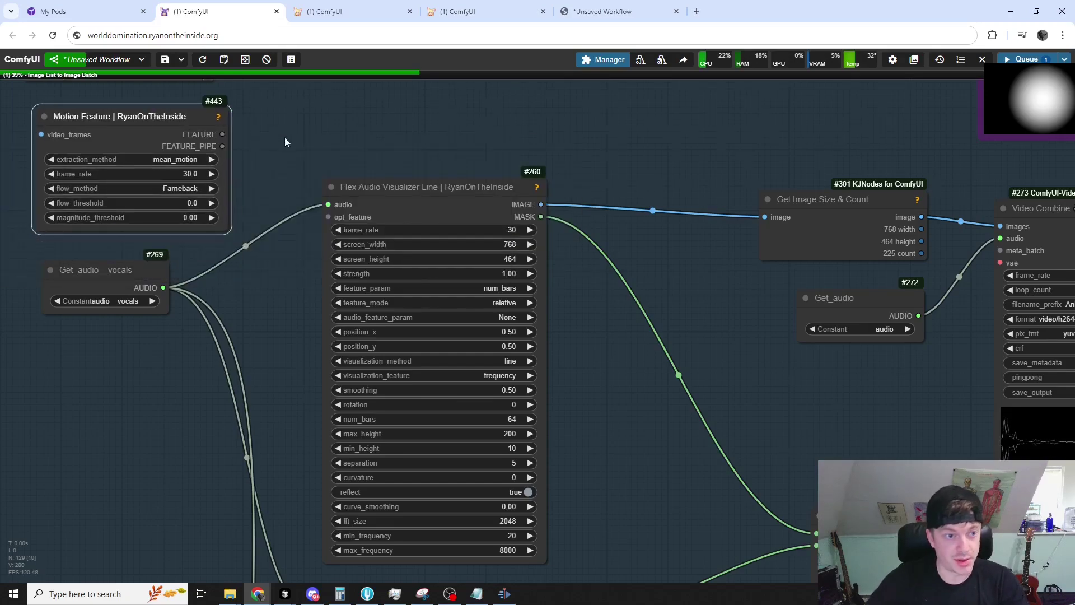
Move the Video Combine node fed by Flex Audio Visualizer Circular closer to that visualizer
{"action": "scroll", "coordinate": [285, 136], "scroll_direction": "down", "scroll_amount": 3}
{"action": "left_click_drag", "start_coordinate": [284, 137], "coordinate": [287, 86]}
{"action": "scroll", "coordinate": [266, 157], "scroll_direction": "down", "scroll_amount": 3}
{"action": "left_click_drag", "start_coordinate": [166, 399], "coordinate": [244, 160]}
{"action": "left_click_drag", "start_coordinate": [243, 413], "coordinate": [179, 316]}
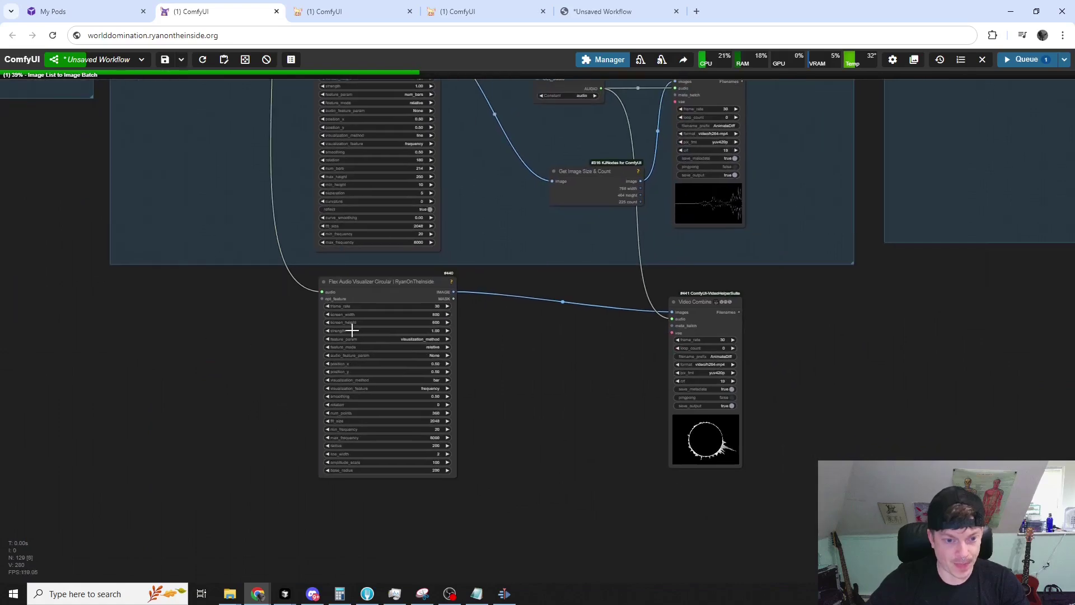
{"action": "left_click_drag", "start_coordinate": [715, 312], "coordinate": [624, 305]}
{"action": "scroll", "coordinate": [525, 418], "scroll_direction": "up", "scroll_amount": 3}
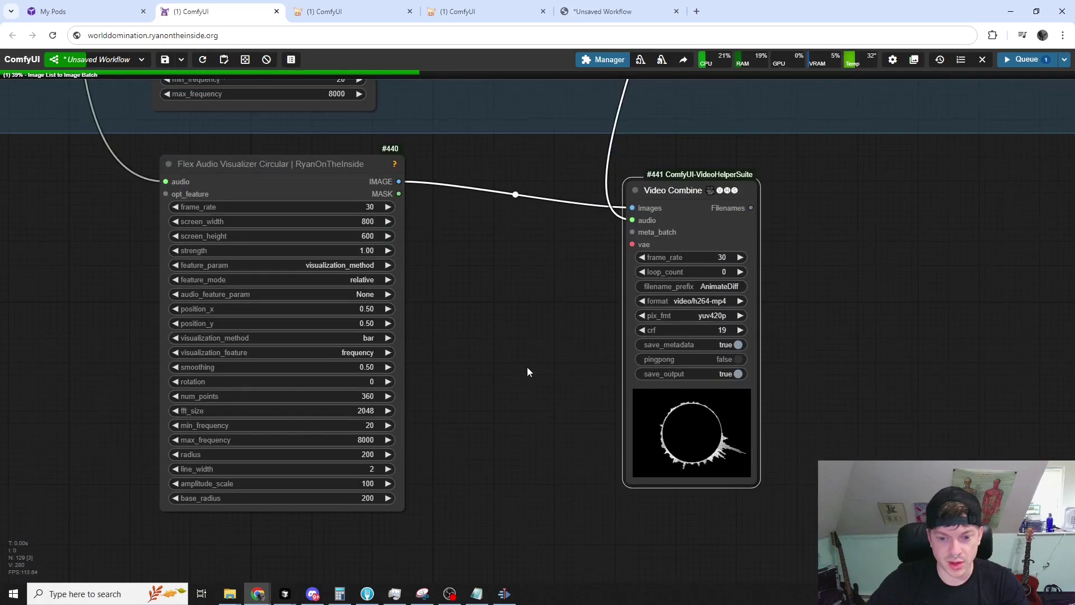
{"action": "left_click_drag", "start_coordinate": [526, 372], "coordinate": [599, 364]}
{"action": "scroll", "coordinate": [598, 364], "scroll_direction": "down", "scroll_amount": 4}
{"action": "scroll", "coordinate": [905, 352], "scroll_direction": "down", "scroll_amount": 4}
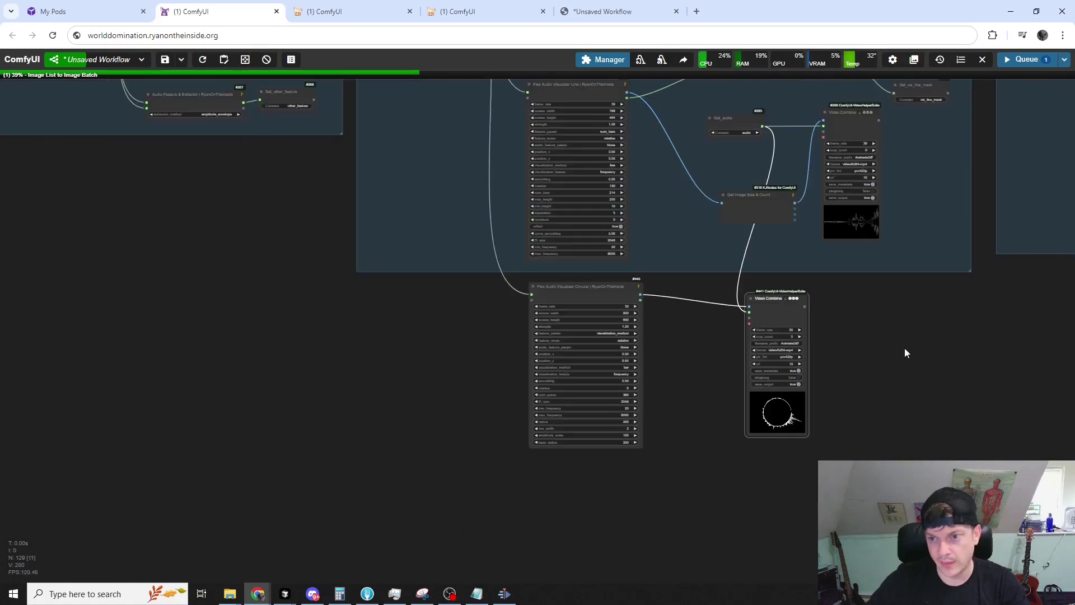
{"action": "left_click_drag", "start_coordinate": [881, 351], "coordinate": [594, 426]}
{"action": "left_click_drag", "start_coordinate": [476, 365], "coordinate": [543, 399]}
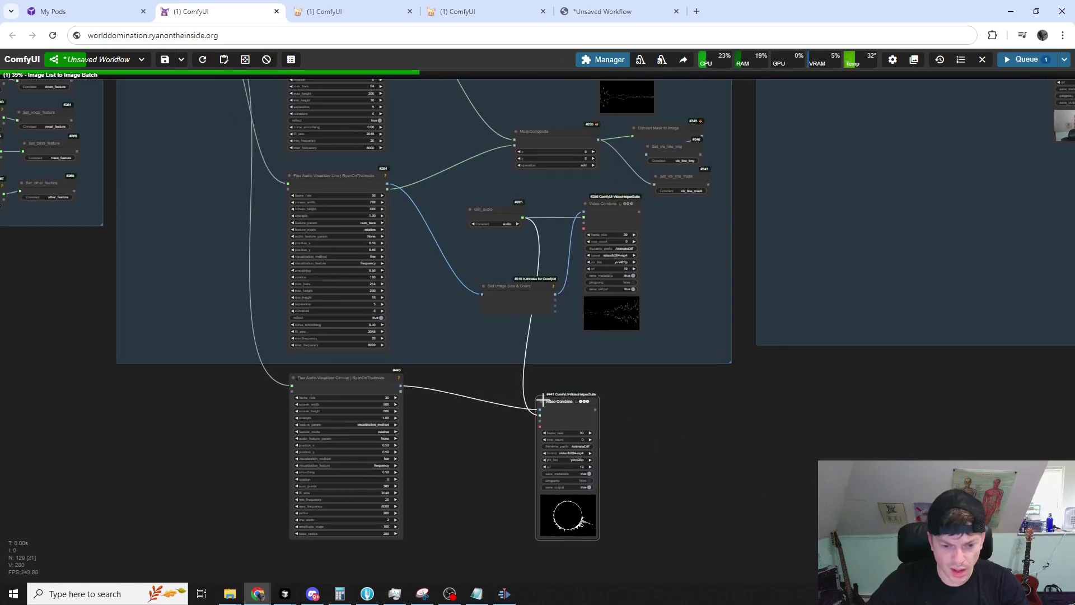
Examine the first Flex Audio Visualizer Line node's opt_feature input and the options available for its audio_feature_param
{"action": "left_click_drag", "start_coordinate": [644, 404], "coordinate": [651, 442]}
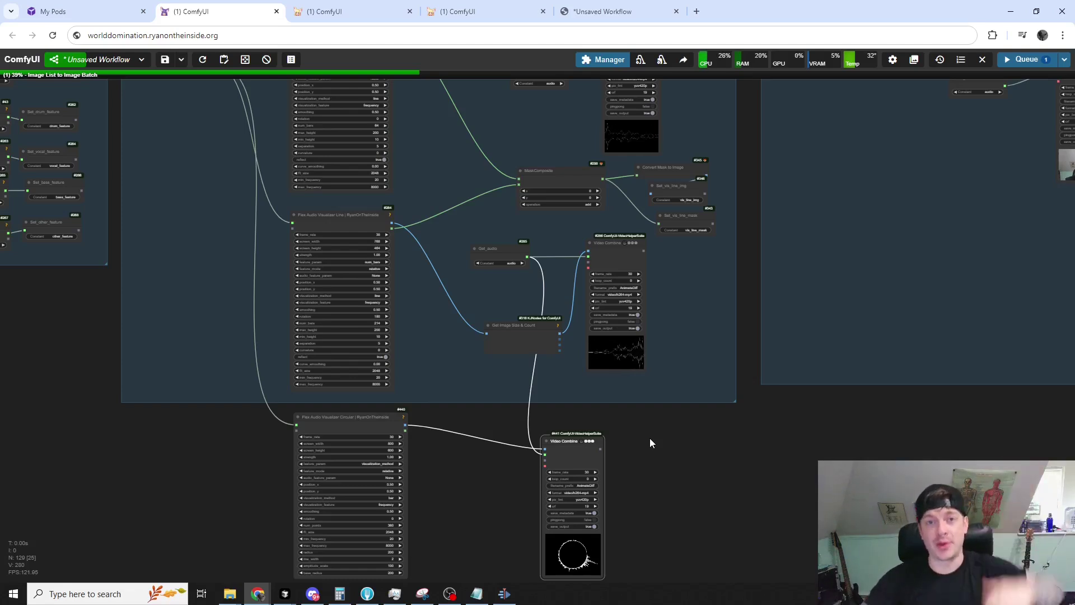
{"action": "left_click_drag", "start_coordinate": [794, 435], "coordinate": [813, 526]}
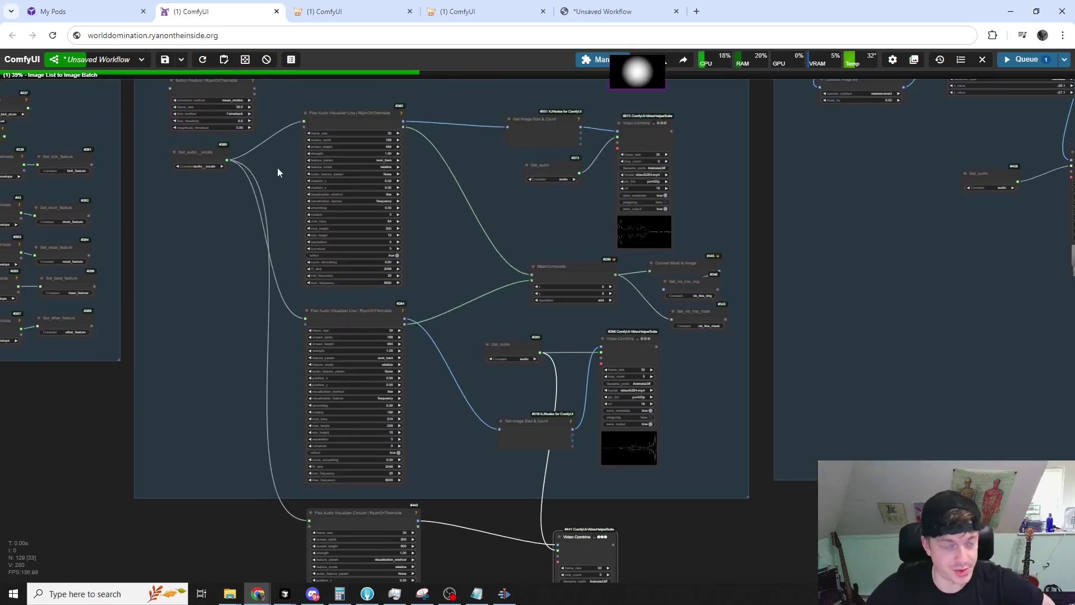
{"action": "left_click_drag", "start_coordinate": [458, 220], "coordinate": [489, 293]}
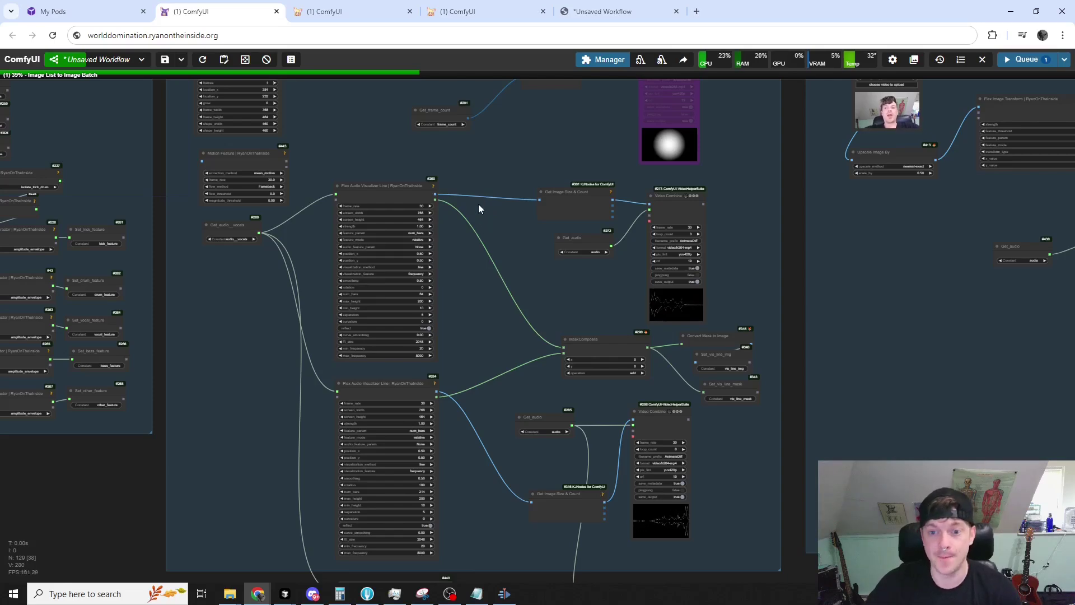
{"action": "scroll", "coordinate": [476, 224], "scroll_direction": "up", "scroll_amount": 3}
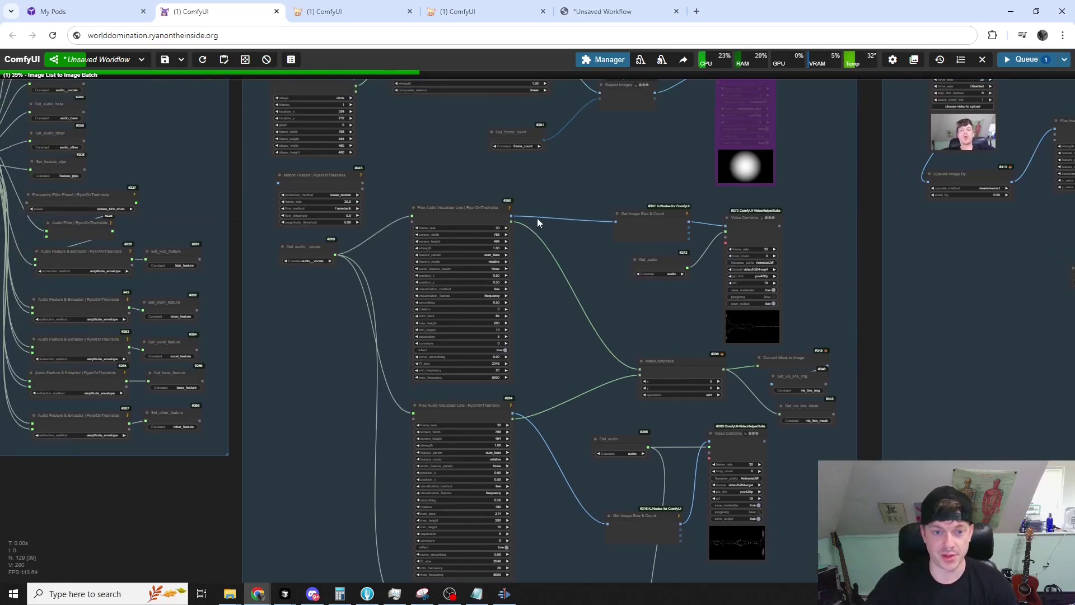
{"action": "scroll", "coordinate": [536, 217], "scroll_direction": "up", "scroll_amount": 5}
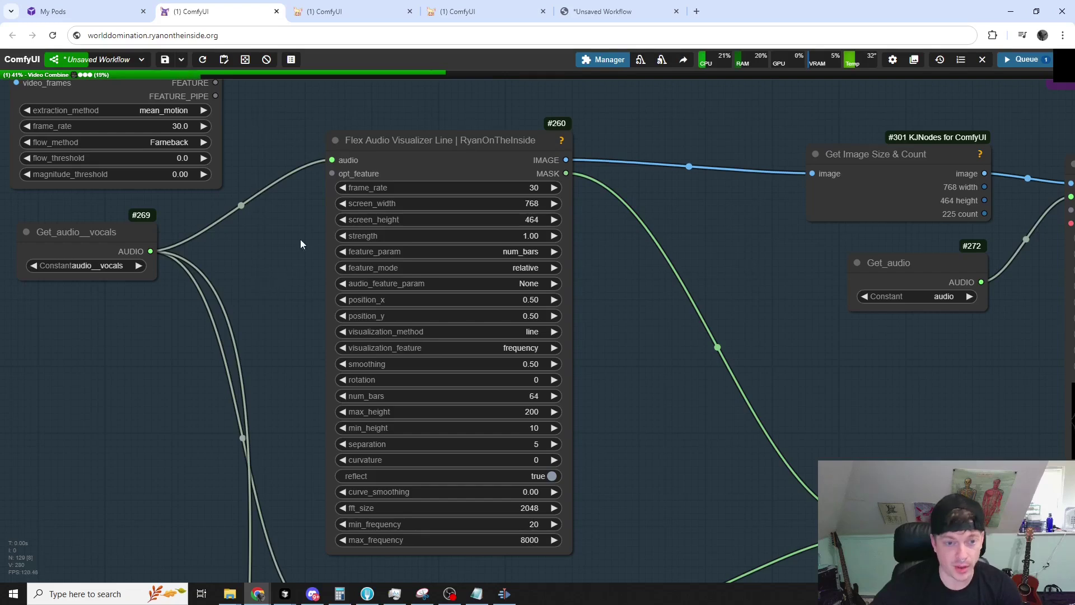
{"action": "scroll", "coordinate": [276, 261], "scroll_direction": "up", "scroll_amount": 3}
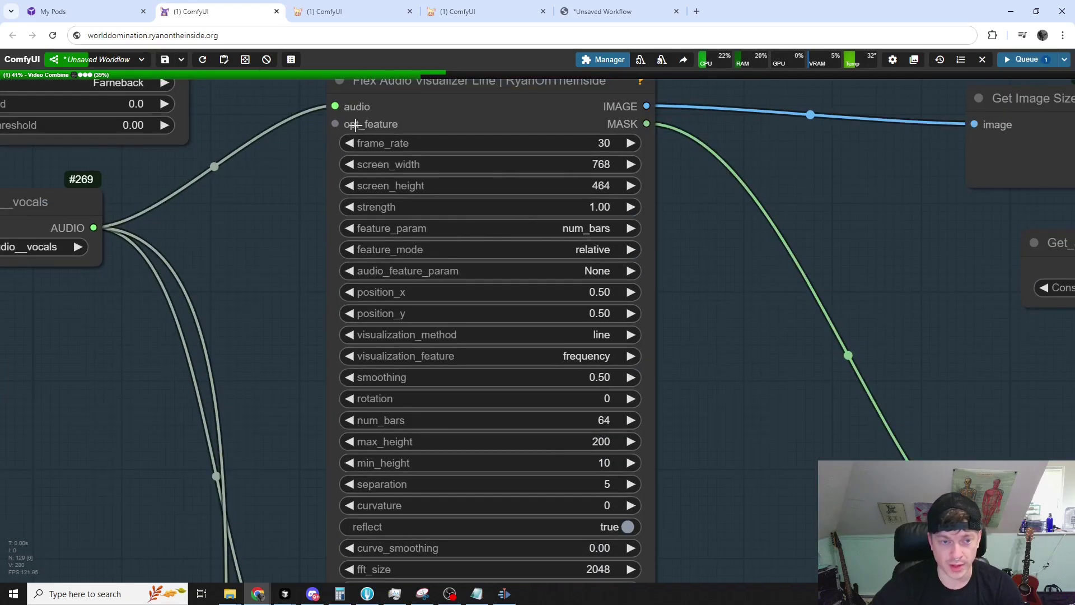
{"action": "left_click_drag", "start_coordinate": [334, 121], "coordinate": [287, 131]}
{"action": "left_click", "coordinate": [272, 308]}
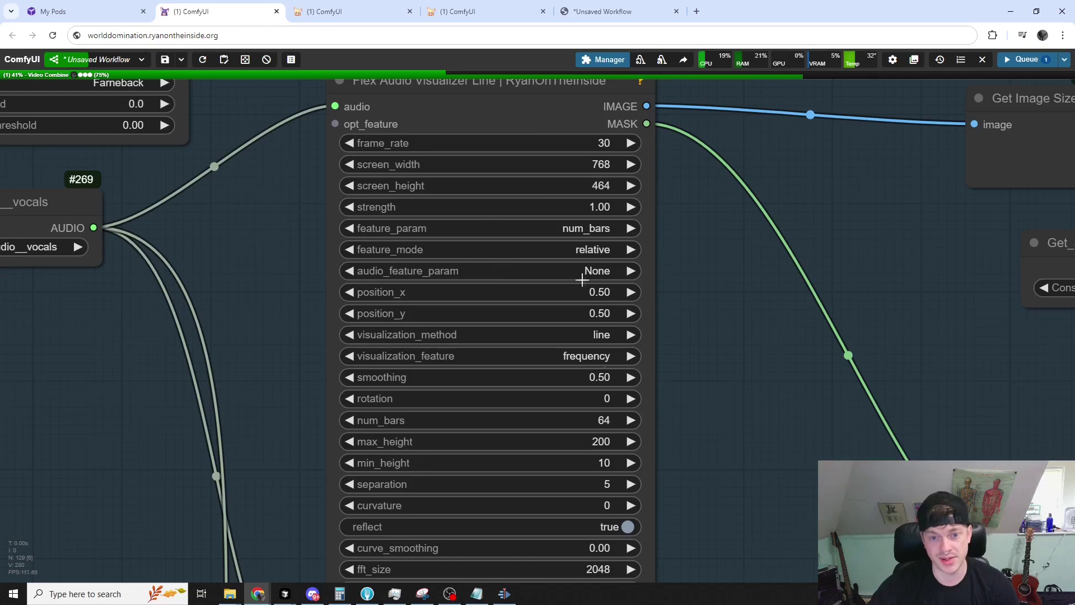
{"action": "left_click", "coordinate": [457, 271]}
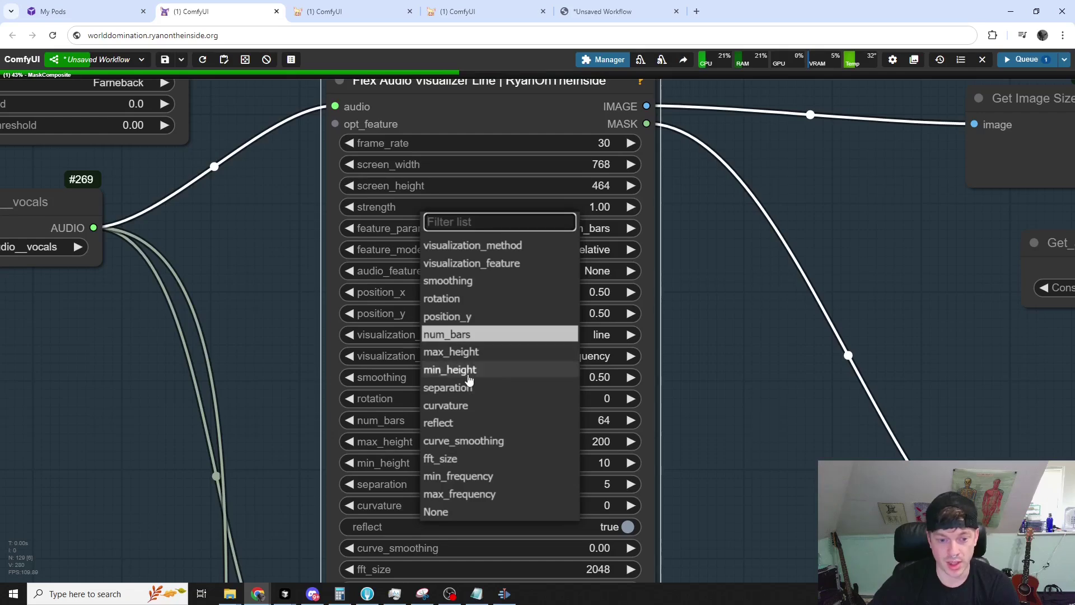
{"action": "left_click", "coordinate": [259, 298]}
Move the second Flex Audio Visualizer Line node slightly up toward the first one
{"action": "scroll", "coordinate": [233, 291], "scroll_direction": "down", "scroll_amount": 2}
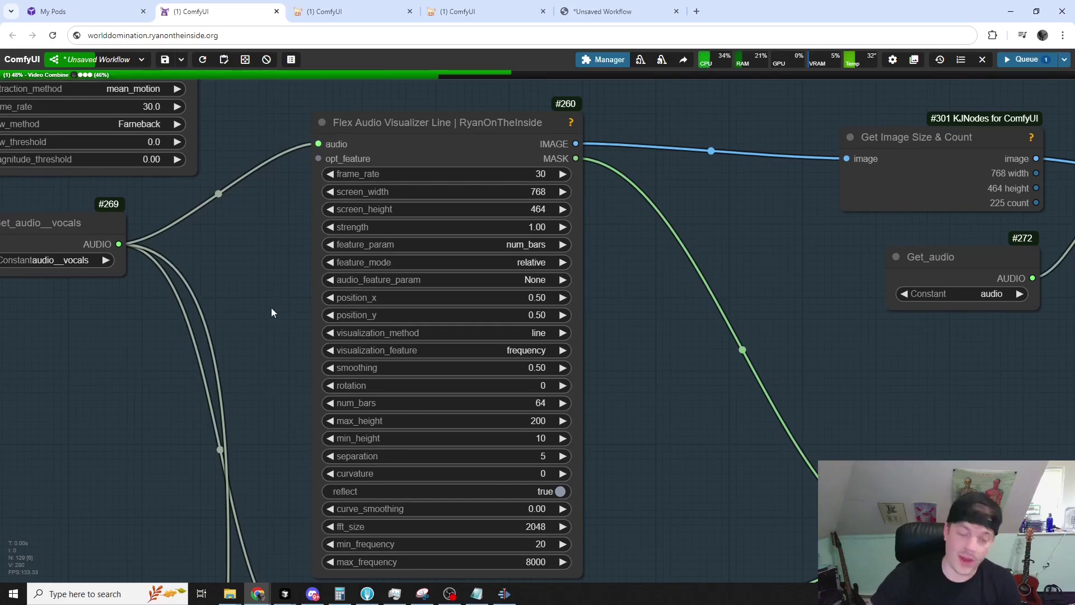
{"action": "scroll", "coordinate": [700, 385], "scroll_direction": "down", "scroll_amount": 2}
{"action": "scroll", "coordinate": [586, 281], "scroll_direction": "down", "scroll_amount": 6}
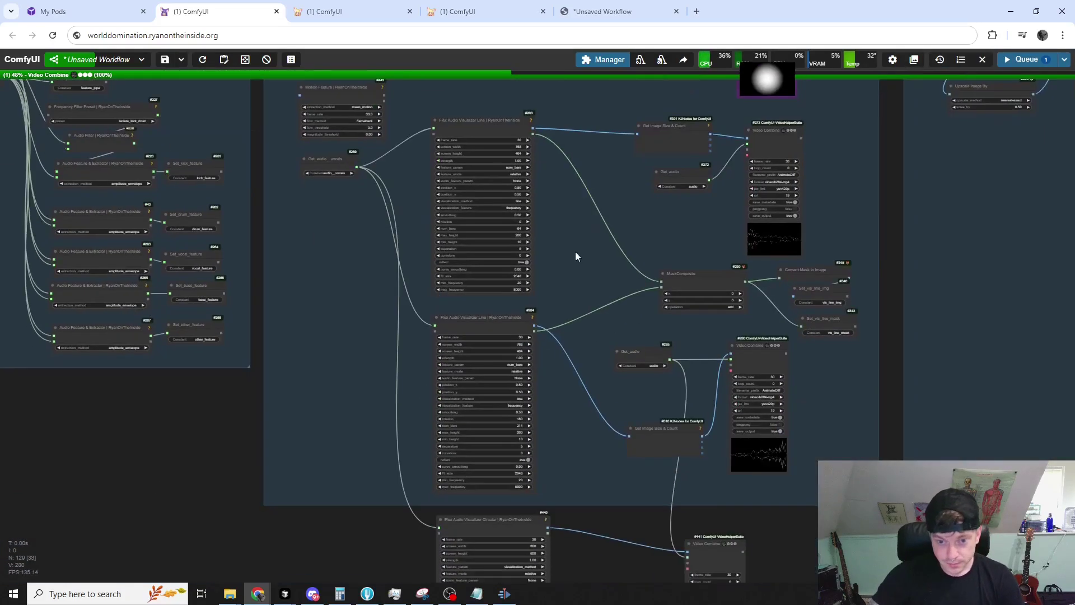
{"action": "left_click_drag", "start_coordinate": [540, 286], "coordinate": [420, 264]}
{"action": "left_click_drag", "start_coordinate": [520, 197], "coordinate": [406, 235]}
{"action": "scroll", "coordinate": [294, 319], "scroll_direction": "up", "scroll_amount": 6}
{"action": "scroll", "coordinate": [282, 256], "scroll_direction": "up", "scroll_amount": 2}
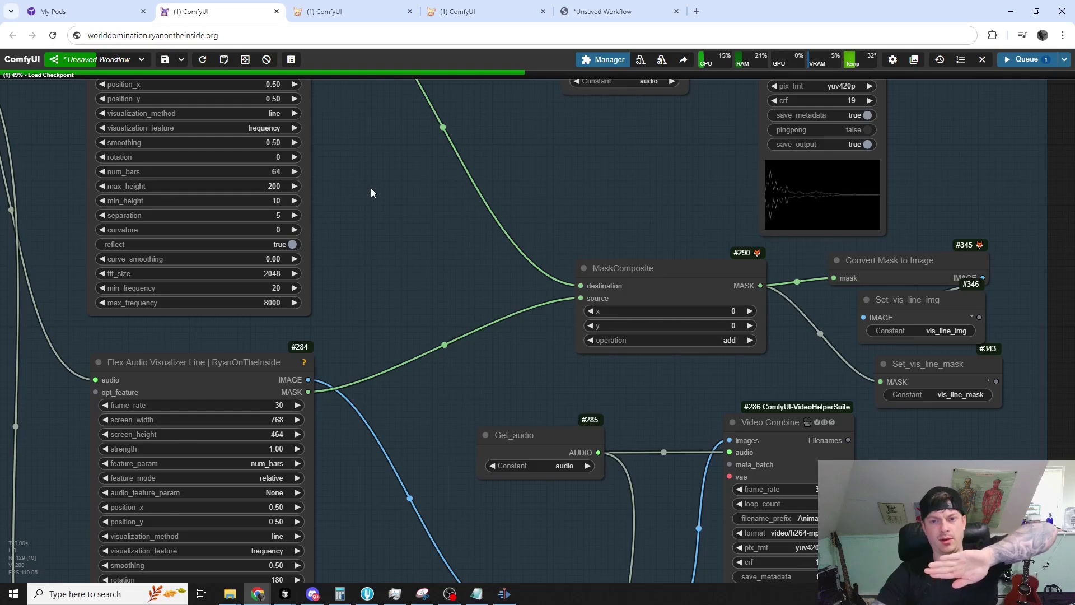
{"action": "left_click_drag", "start_coordinate": [365, 398], "coordinate": [256, 270]}
{"action": "left_click_drag", "start_coordinate": [123, 230], "coordinate": [130, 212]}
Move the translate Flex Image Transform node down and closer to the Upscale Image By node
{"action": "scroll", "coordinate": [297, 247], "scroll_direction": "down", "scroll_amount": 5}
{"action": "left_click_drag", "start_coordinate": [354, 217], "coordinate": [283, 252]}
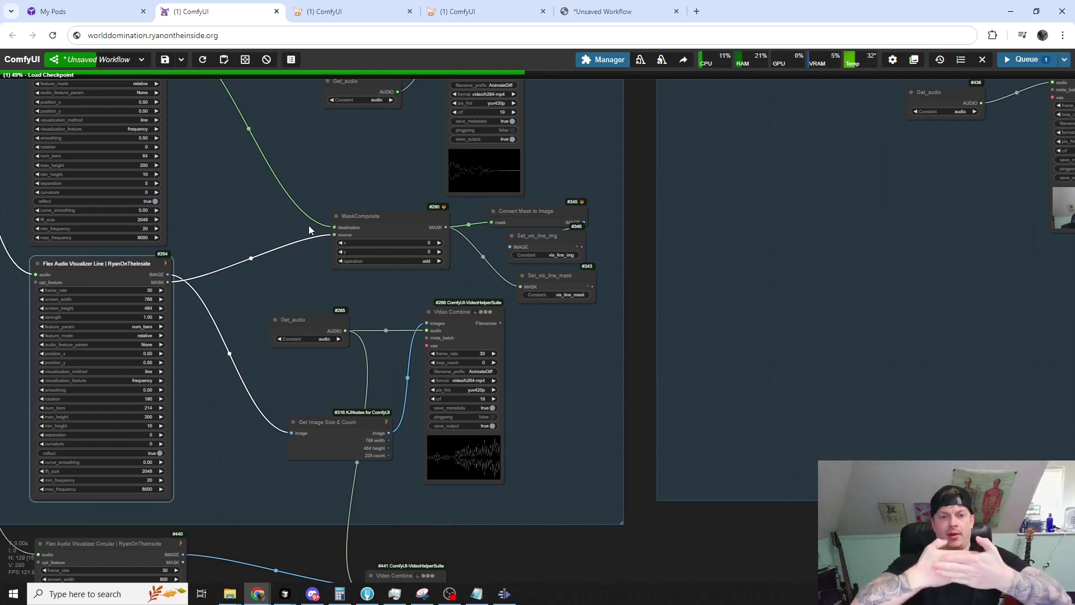
{"action": "scroll", "coordinate": [465, 194], "scroll_direction": "down", "scroll_amount": 3}
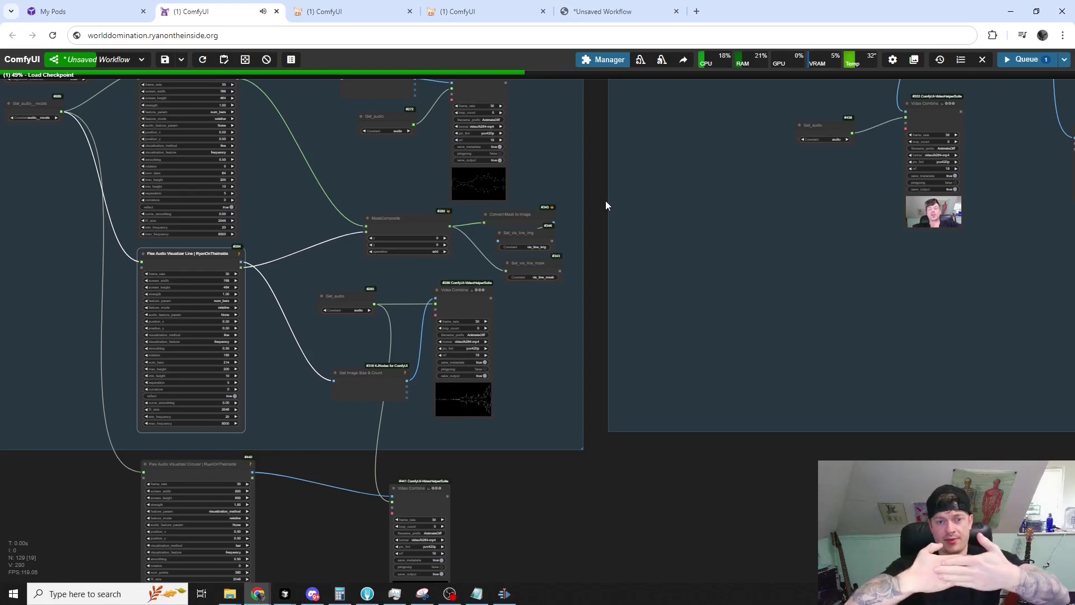
{"action": "scroll", "coordinate": [595, 185], "scroll_direction": "down", "scroll_amount": 5}
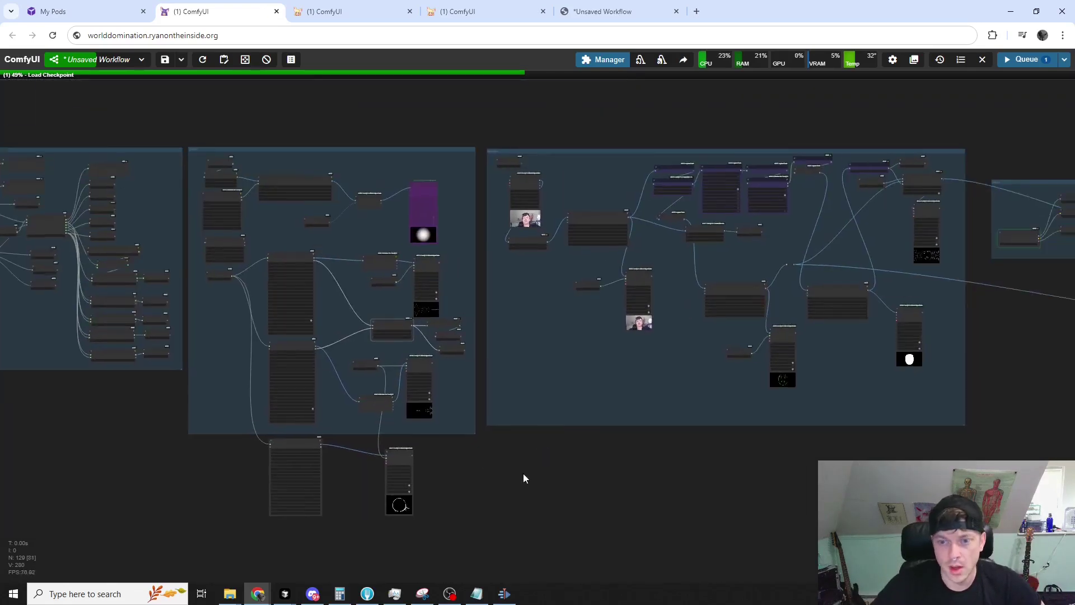
{"action": "left_click_drag", "start_coordinate": [780, 492], "coordinate": [465, 494]}
{"action": "left_click_drag", "start_coordinate": [822, 367], "coordinate": [881, 376]}
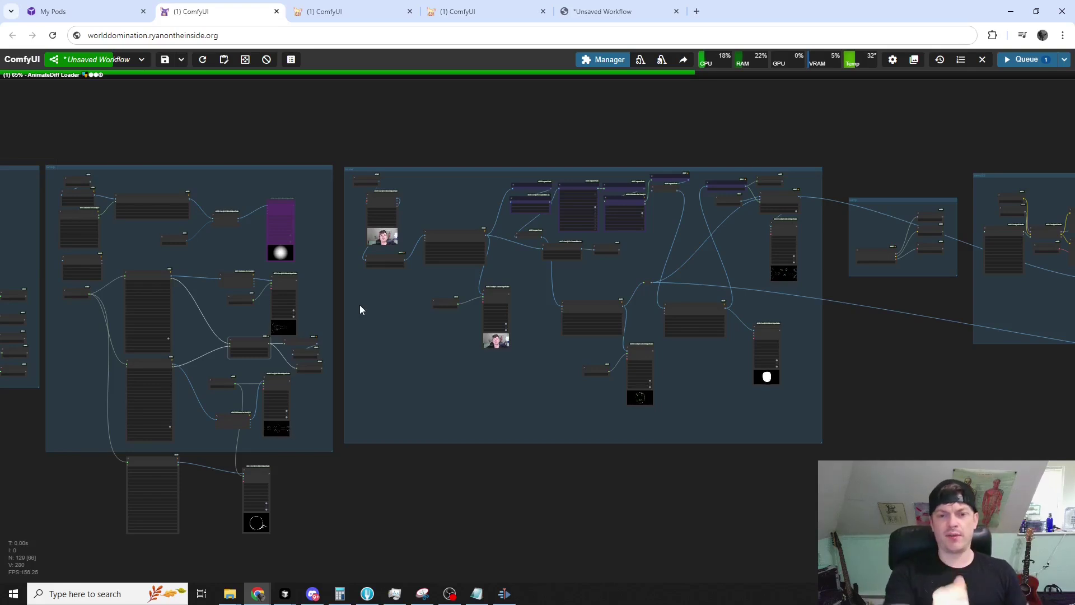
{"action": "scroll", "coordinate": [391, 281], "scroll_direction": "up", "scroll_amount": 5}
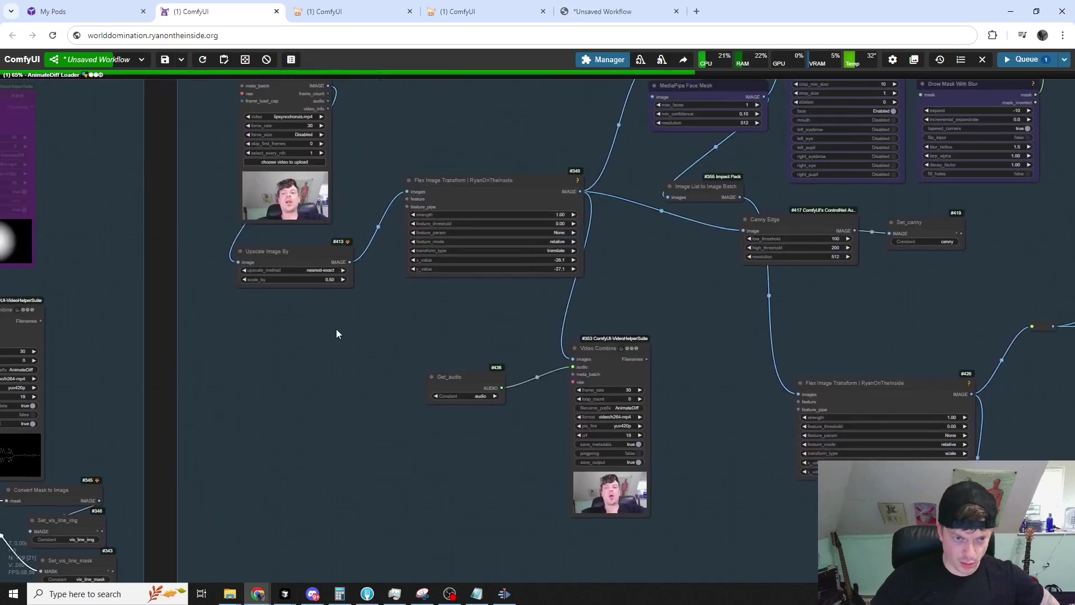
{"action": "scroll", "coordinate": [362, 330], "scroll_direction": "up", "scroll_amount": 3}
{"action": "left_click_drag", "start_coordinate": [362, 330], "coordinate": [331, 360]}
{"action": "left_click_drag", "start_coordinate": [524, 165], "coordinate": [501, 186]}
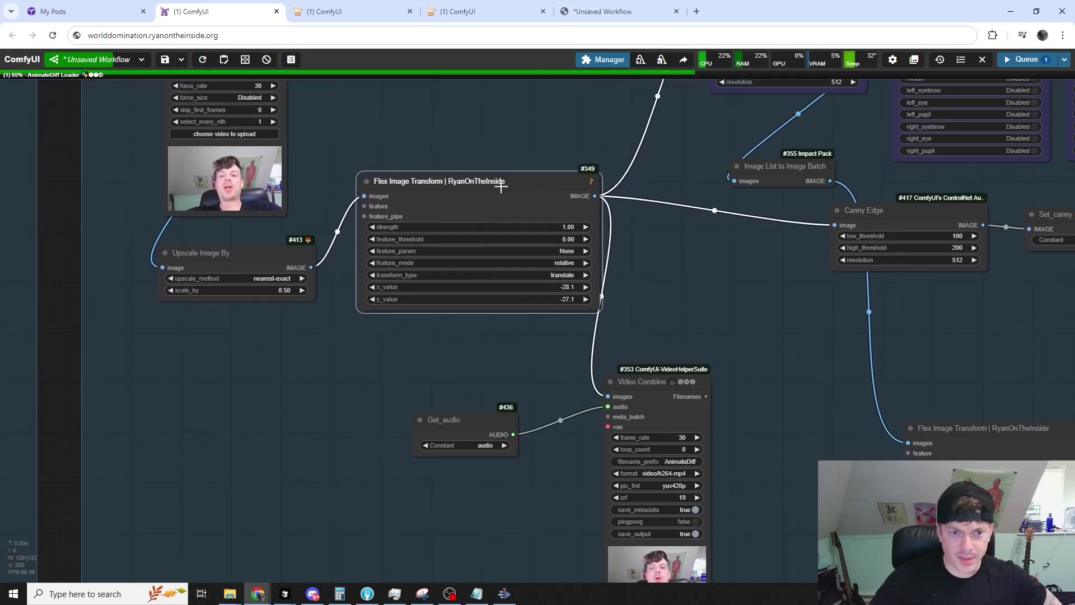
{"action": "left_click_drag", "start_coordinate": [534, 129], "coordinate": [452, 105]}
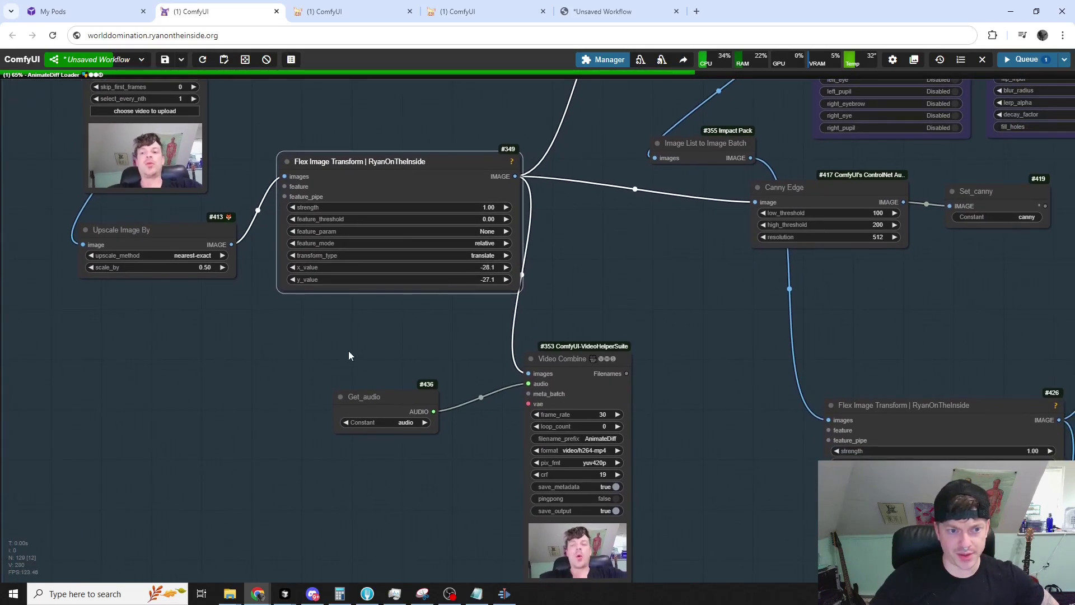
{"action": "left_click_drag", "start_coordinate": [419, 344], "coordinate": [432, 316]}
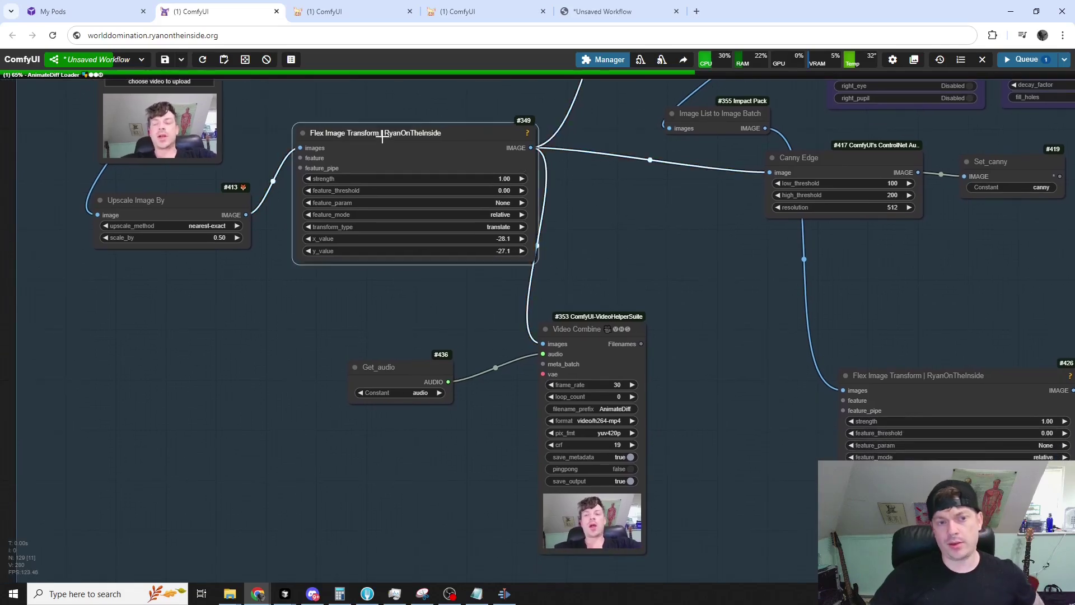
{"action": "left_click_drag", "start_coordinate": [382, 137], "coordinate": [388, 132]}
Shift the Flex Image Transform node that scales the face mesh images slightly toward the neighbouring mask transform node
{"action": "left_click_drag", "start_coordinate": [349, 299], "coordinate": [300, 224]}
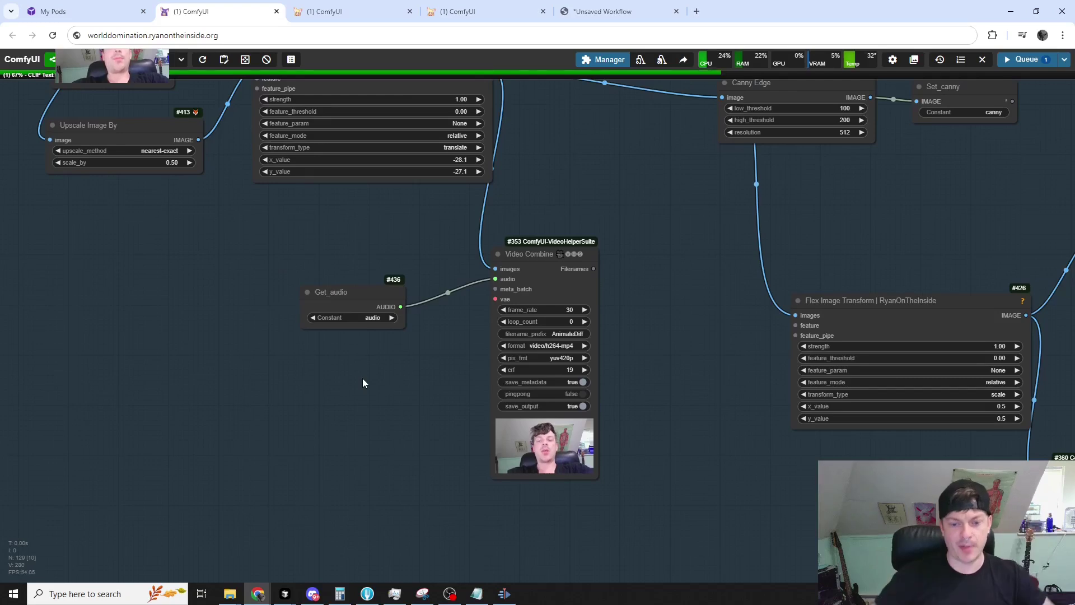
{"action": "scroll", "coordinate": [688, 492], "scroll_direction": "up", "scroll_amount": 8}
{"action": "scroll", "coordinate": [87, 532], "scroll_direction": "down", "scroll_amount": 14}
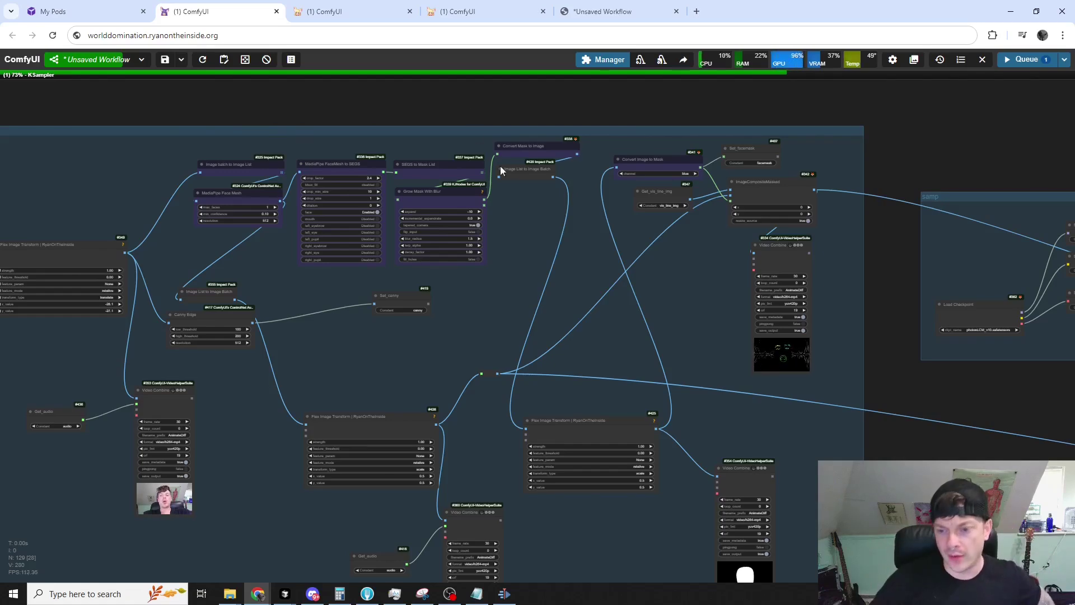
{"action": "left_click_drag", "start_coordinate": [522, 295], "coordinate": [421, 221]}
{"action": "scroll", "coordinate": [475, 137], "scroll_direction": "down", "scroll_amount": 2}
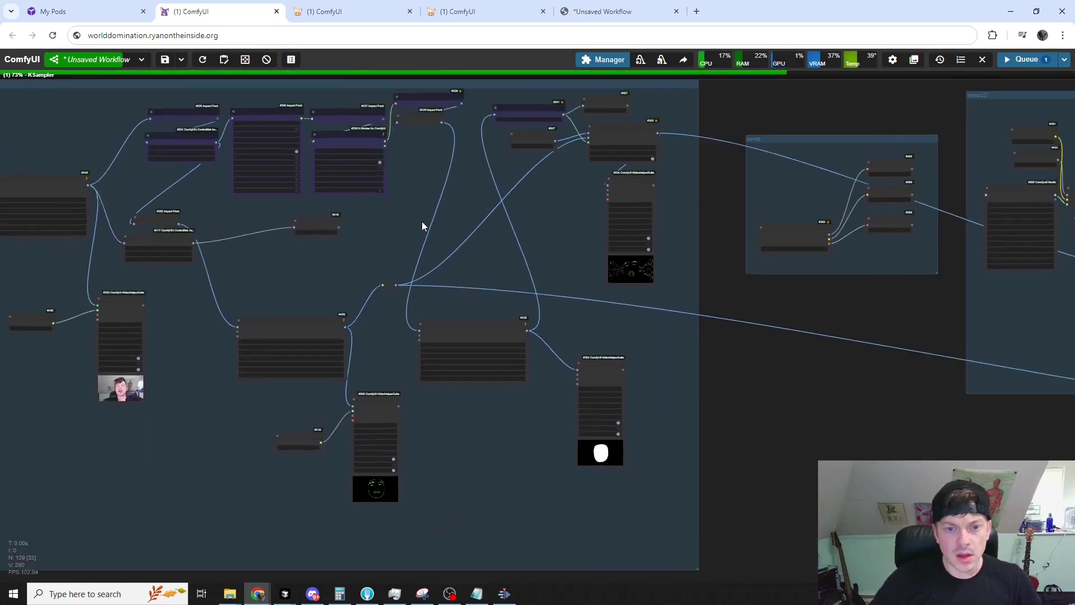
{"action": "scroll", "coordinate": [454, 314], "scroll_direction": "up", "scroll_amount": 5}
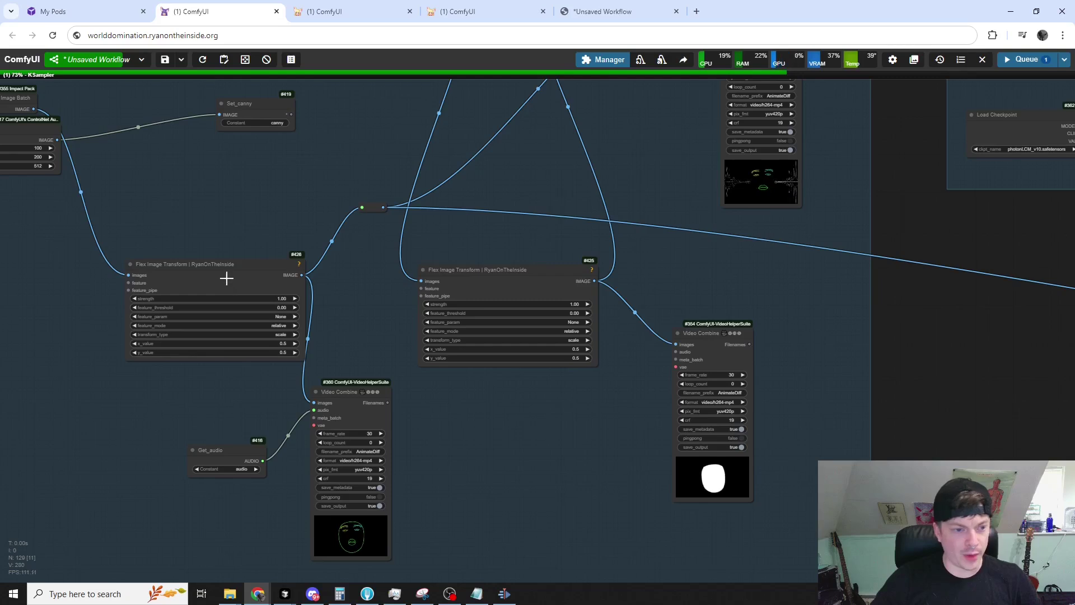
{"action": "mouse_move", "coordinate": [230, 269]}
{"action": "left_mouse_down"}
{"action": "mouse_move", "coordinate": [298, 264]}
{"action": "mouse_move", "coordinate": [244, 264]}
{"action": "left_mouse_up"}
Reposition the Video Combine nodes previewing the scaled face mesh and mask, bringing the mask preview closer to its Flex Image Transform node
{"action": "left_click_drag", "start_coordinate": [357, 306], "coordinate": [392, 306]}
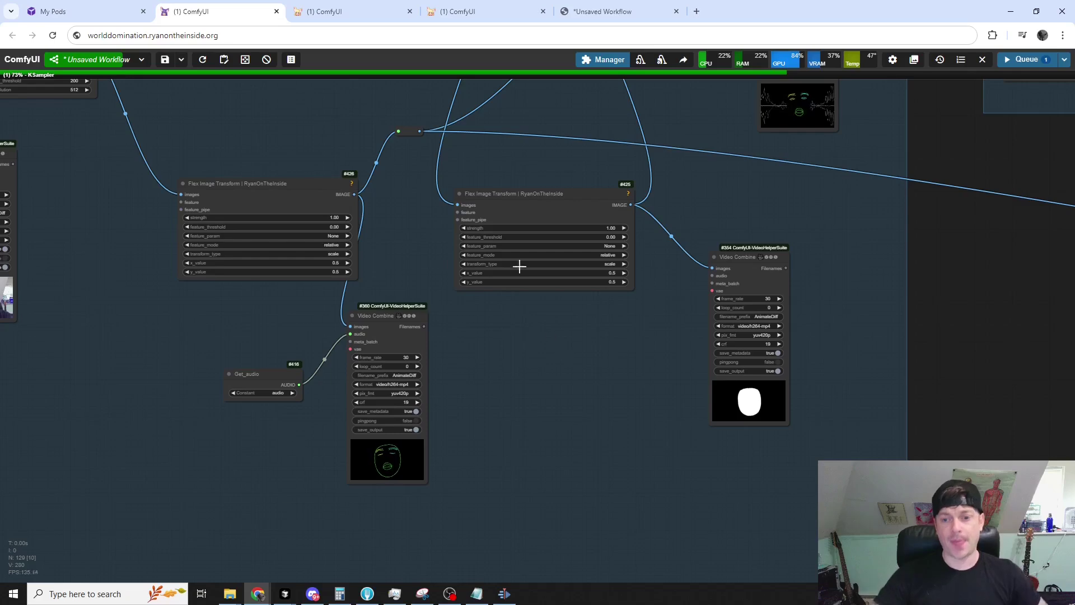
{"action": "left_click_drag", "start_coordinate": [380, 316], "coordinate": [387, 316]}
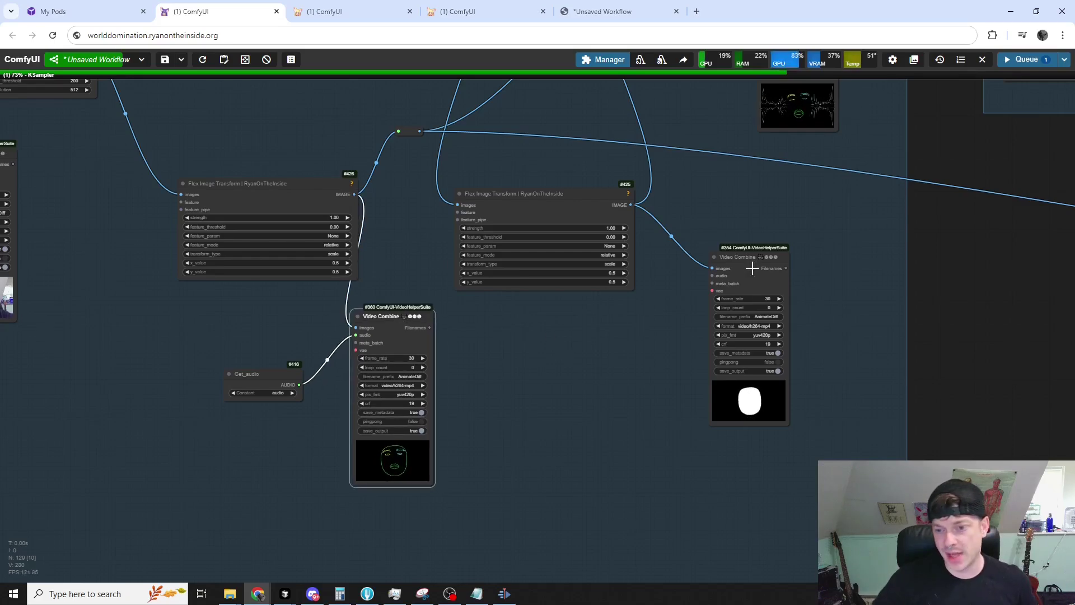
{"action": "left_click_drag", "start_coordinate": [747, 269], "coordinate": [718, 303]}
{"action": "scroll", "coordinate": [902, 257], "scroll_direction": "down", "scroll_amount": 2}
{"action": "left_click_drag", "start_coordinate": [933, 275], "coordinate": [595, 510]}
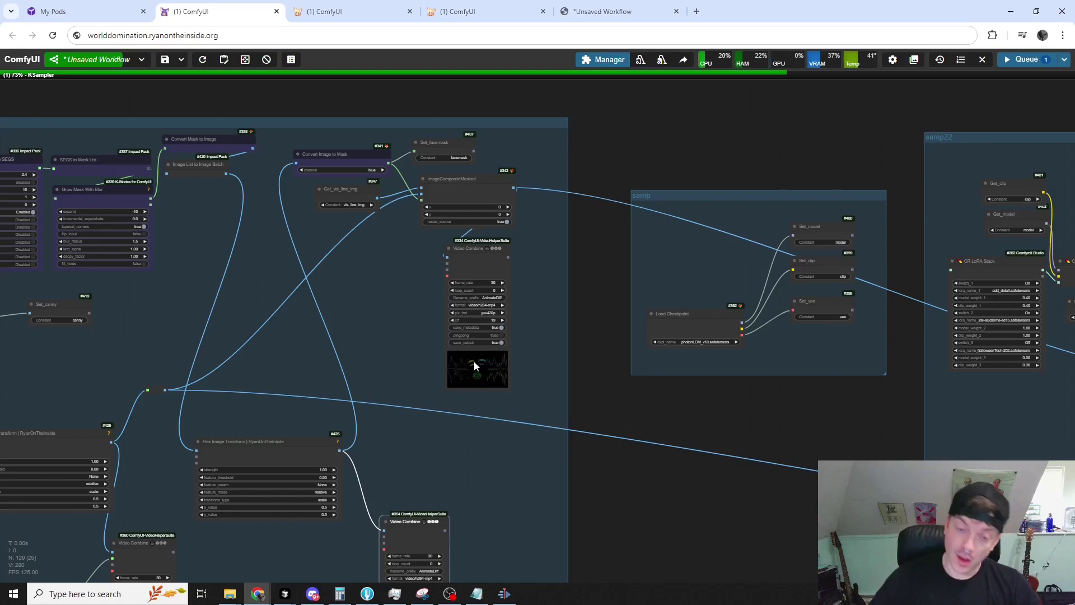
{"action": "scroll", "coordinate": [568, 126], "scroll_direction": "down", "scroll_amount": 10}
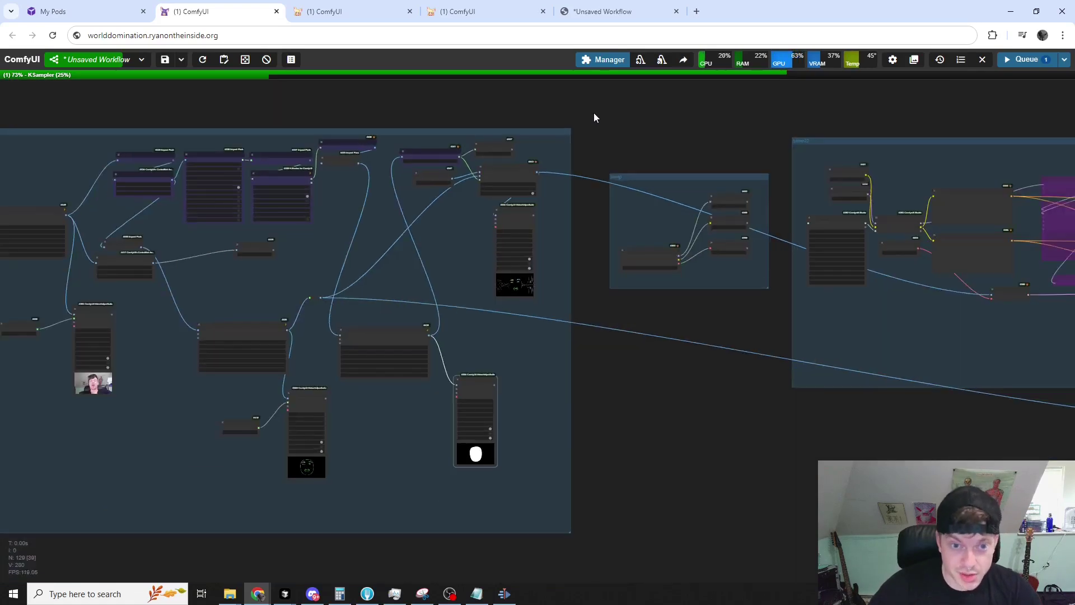
Survey the workflow from the face video transform group across to the AnimateDiff sampling group
{"action": "left_click_drag", "start_coordinate": [570, 472], "coordinate": [715, 458]}
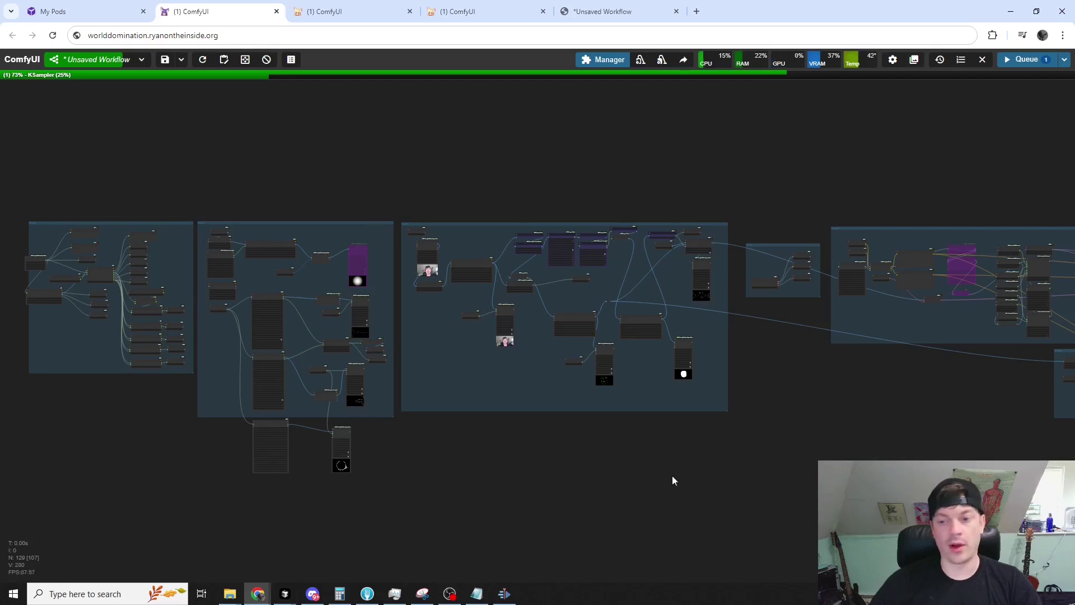
{"action": "left_click_drag", "start_coordinate": [630, 475], "coordinate": [350, 494]}
{"action": "scroll", "coordinate": [532, 421], "scroll_direction": "up", "scroll_amount": 2}
{"action": "left_click_drag", "start_coordinate": [582, 402], "coordinate": [425, 423]}
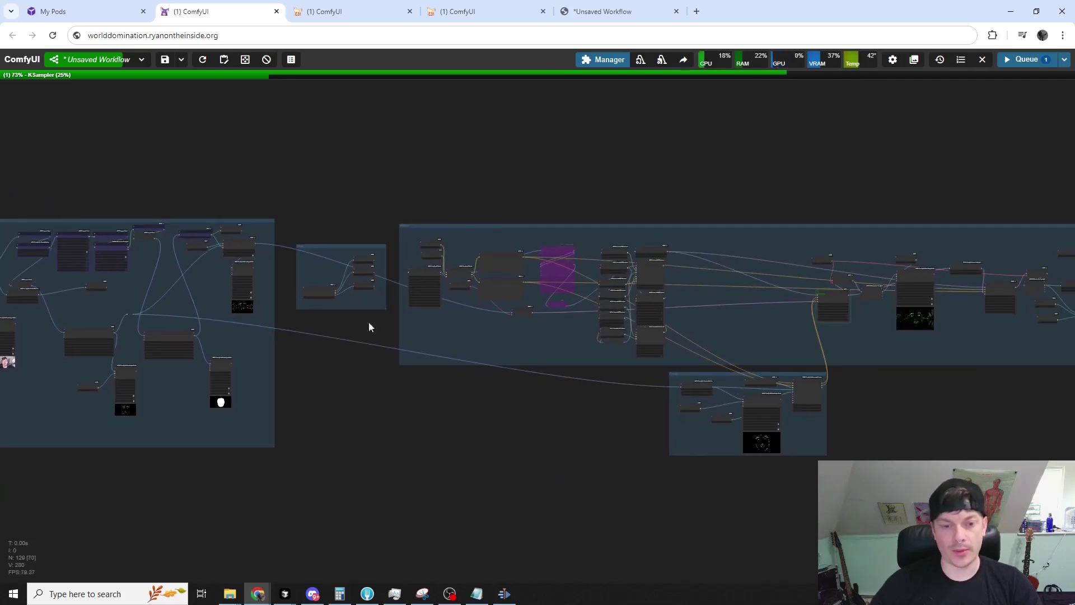
{"action": "scroll", "coordinate": [331, 180], "scroll_direction": "up", "scroll_amount": 5}
{"action": "left_click_drag", "start_coordinate": [373, 314], "coordinate": [347, 267]}
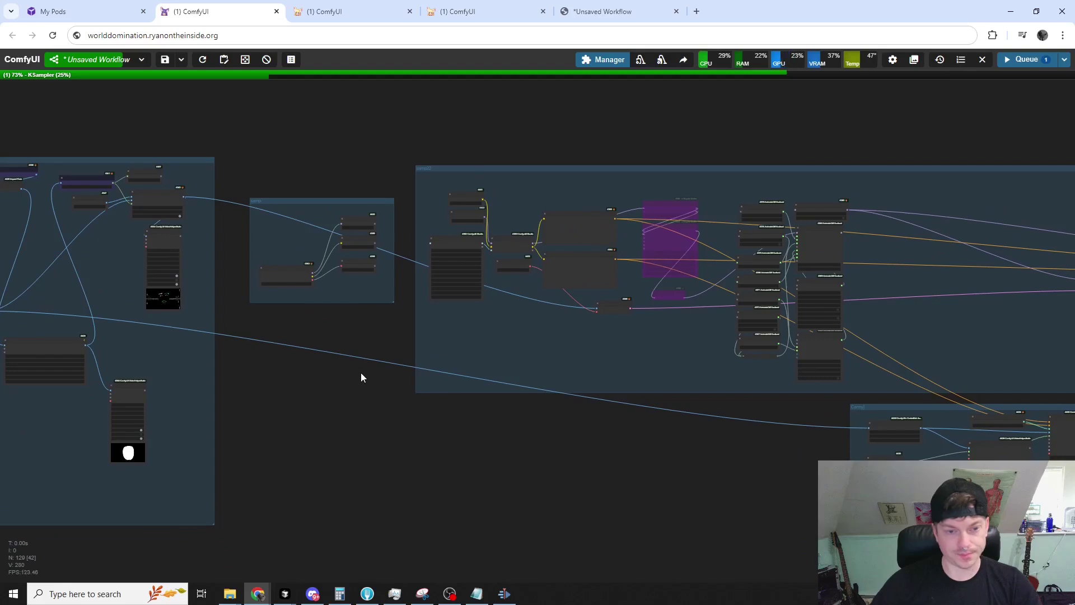
{"action": "left_click_drag", "start_coordinate": [362, 373], "coordinate": [289, 369]}
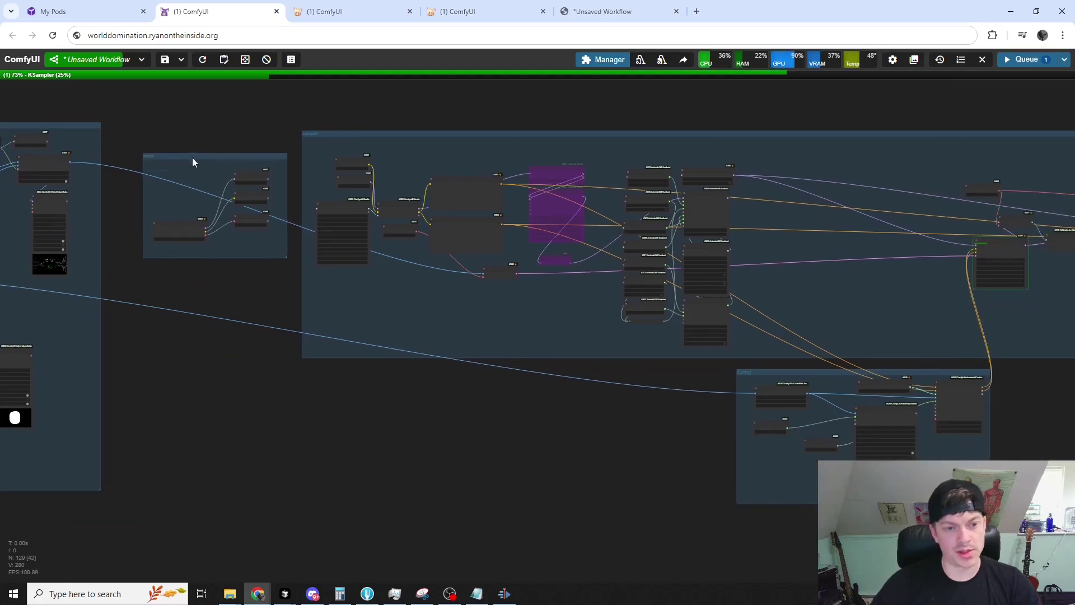
Nudge the positive CLIP Text Encode node slightly up and move the VAE Encode node left beneath the negative prompt
{"action": "scroll", "coordinate": [284, 182], "scroll_direction": "up", "scroll_amount": 6}
{"action": "left_click_drag", "start_coordinate": [534, 160], "coordinate": [538, 161]}
{"action": "left_click_drag", "start_coordinate": [496, 421], "coordinate": [341, 405]}
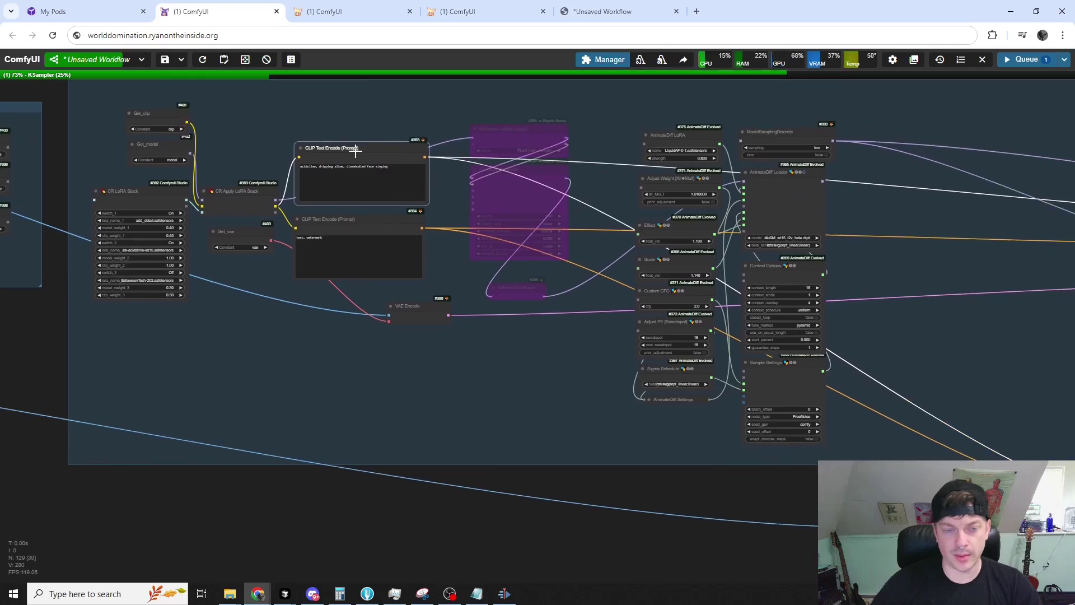
{"action": "left_click_drag", "start_coordinate": [355, 150], "coordinate": [354, 140]}
{"action": "scroll", "coordinate": [412, 369], "scroll_direction": "up", "scroll_amount": 4}
{"action": "left_click_drag", "start_coordinate": [411, 291], "coordinate": [332, 303]}
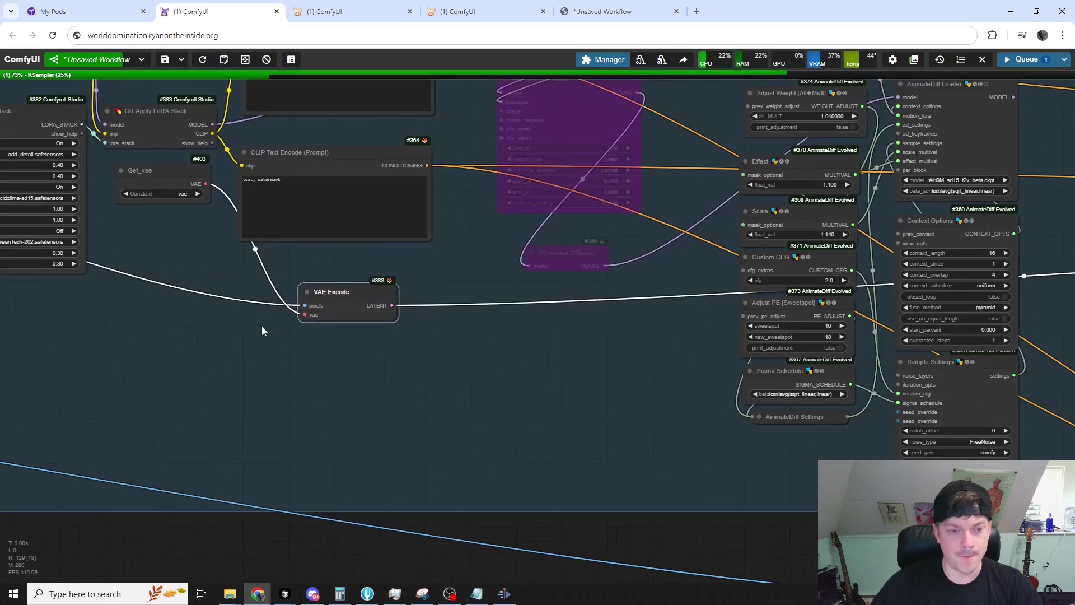
Shift the Video Combine node previewing the composited face and audio lines slightly right within the face video group
{"action": "scroll", "coordinate": [468, 401], "scroll_direction": "down", "scroll_amount": 5}
{"action": "left_click_drag", "start_coordinate": [442, 385], "coordinate": [665, 362]}
{"action": "scroll", "coordinate": [132, 173], "scroll_direction": "down", "scroll_amount": 5}
{"action": "left_click_drag", "start_coordinate": [132, 173], "coordinate": [324, 163]}
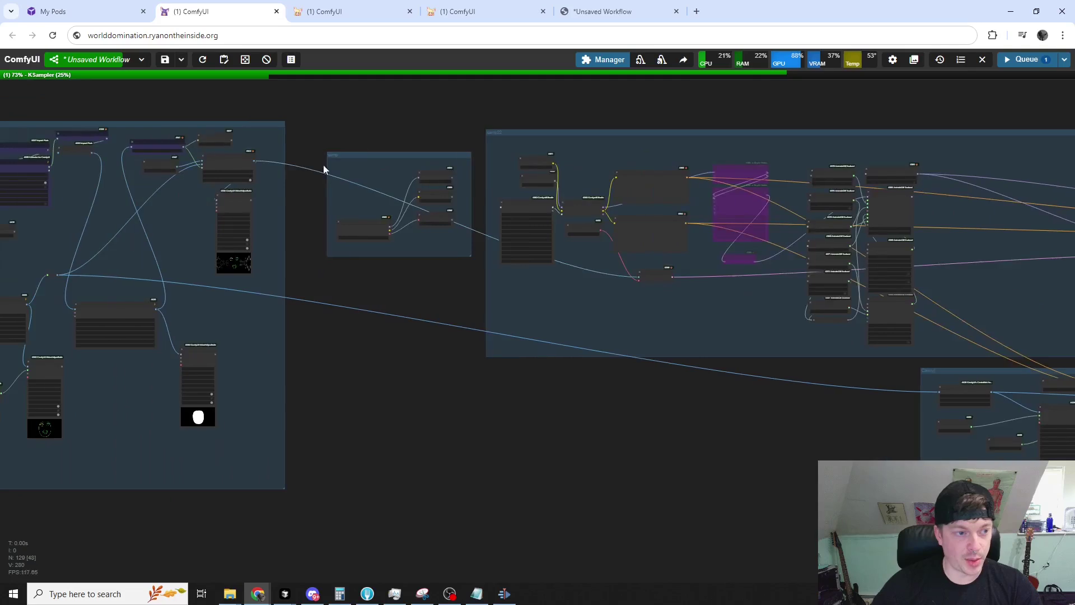
{"action": "left_click_drag", "start_coordinate": [226, 197], "coordinate": [244, 198]}
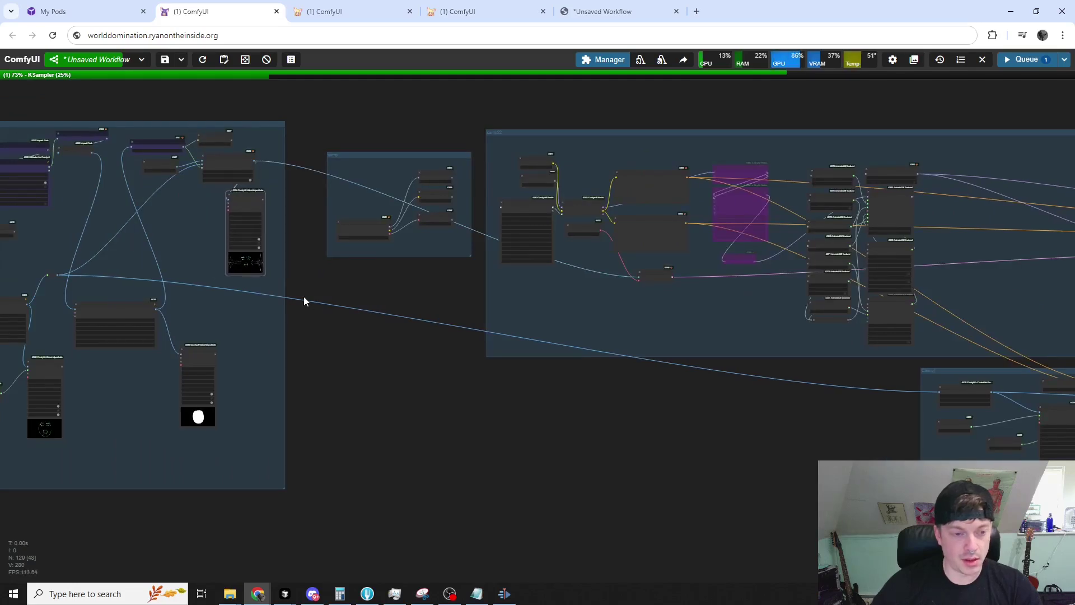
Move the Canny group's Video Combine node right and slightly up, closer to the Load ControlNet Model node
{"action": "left_click_drag", "start_coordinate": [356, 311], "coordinate": [253, 308]}
{"action": "scroll", "coordinate": [471, 391], "scroll_direction": "up", "scroll_amount": 3}
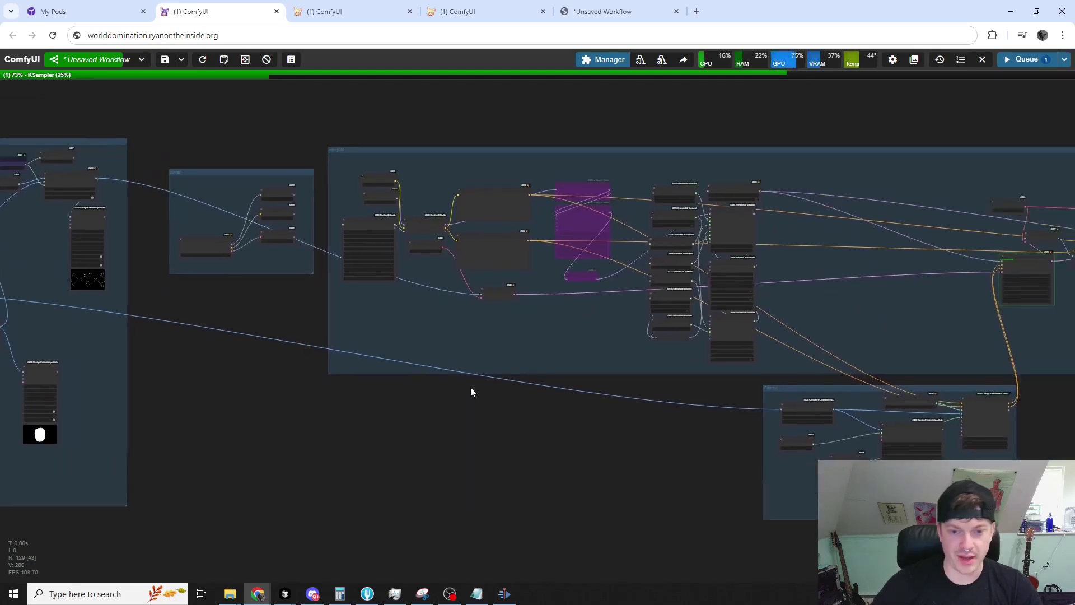
{"action": "scroll", "coordinate": [509, 418], "scroll_direction": "up", "scroll_amount": 5}
{"action": "scroll", "coordinate": [348, 416], "scroll_direction": "down", "scroll_amount": 4}
{"action": "scroll", "coordinate": [383, 332], "scroll_direction": "up", "scroll_amount": 4}
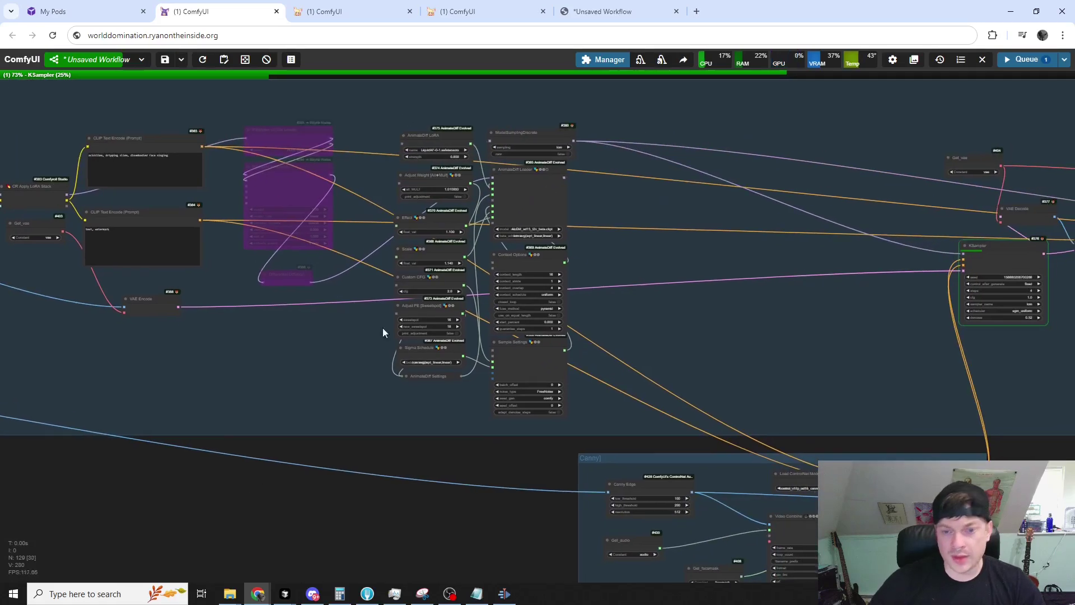
{"action": "left_click_drag", "start_coordinate": [753, 371], "coordinate": [633, 187]}
{"action": "scroll", "coordinate": [624, 245], "scroll_direction": "down", "scroll_amount": 4}
{"action": "scroll", "coordinate": [492, 432], "scroll_direction": "up", "scroll_amount": 2}
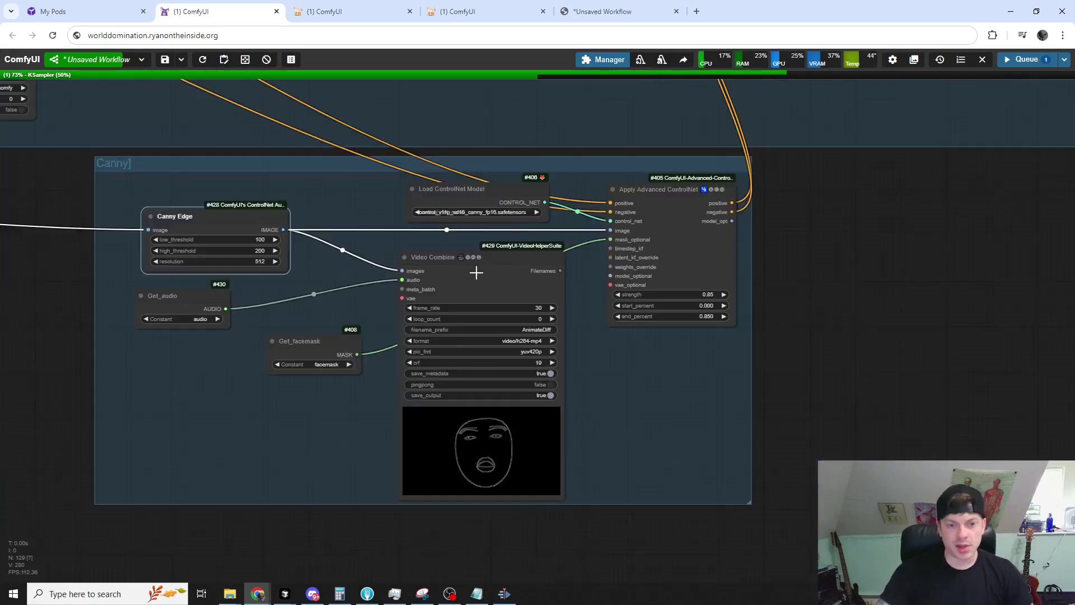
{"action": "left_click_drag", "start_coordinate": [469, 264], "coordinate": [495, 249]}
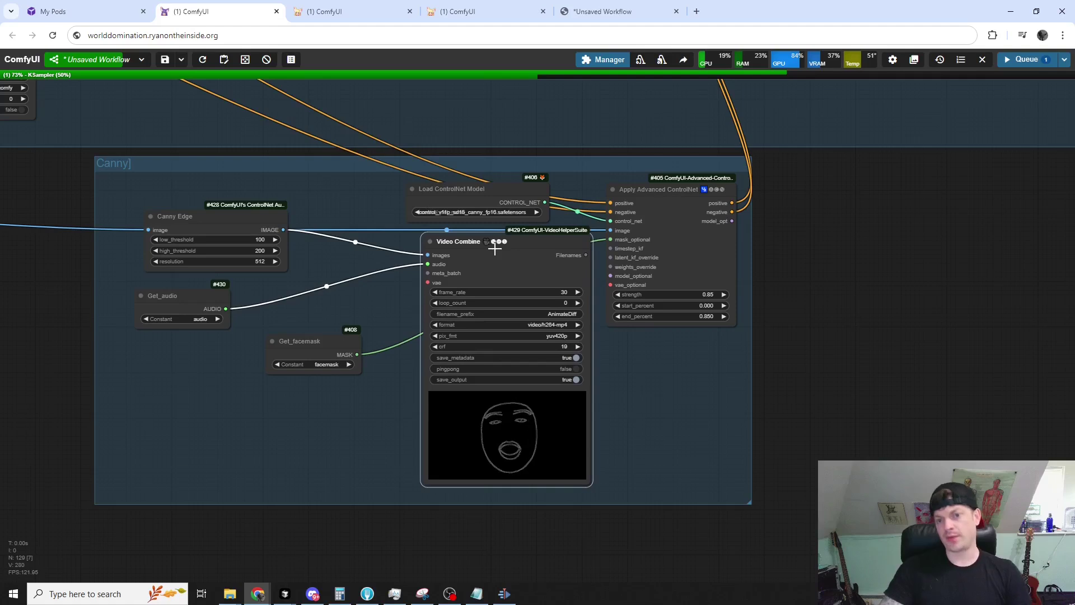
Nudge the Load ControlNet Model and Apply Advanced ControlNet nodes slightly down in the Canny group
{"action": "left_click", "coordinate": [485, 183]}
{"action": "left_click_drag", "start_coordinate": [485, 183], "coordinate": [485, 184]}
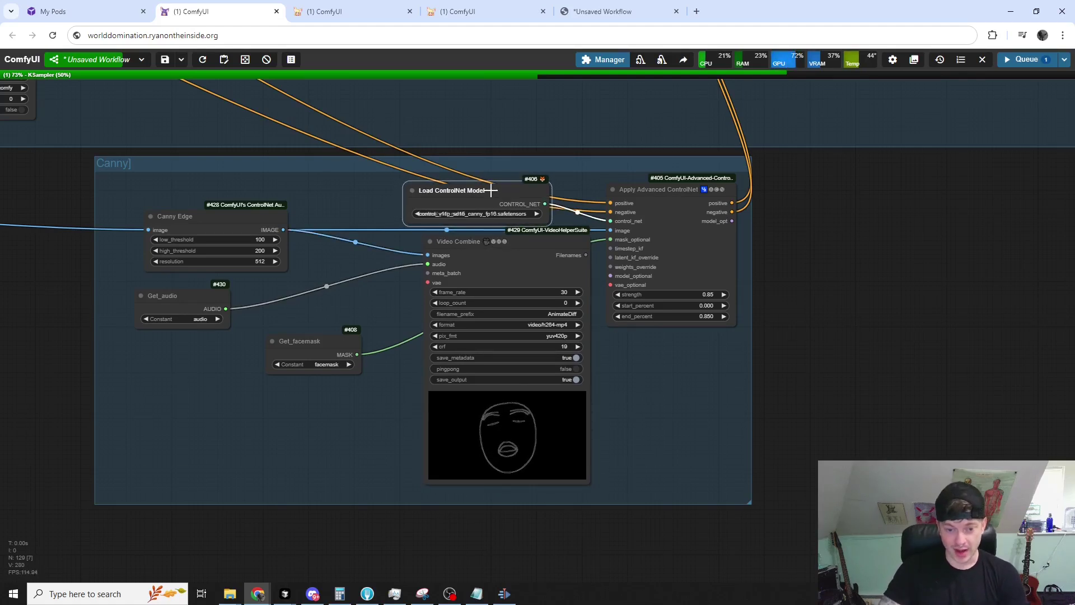
{"action": "left_click", "coordinate": [511, 249]}
{"action": "scroll", "coordinate": [645, 310], "scroll_direction": "down", "scroll_amount": 7}
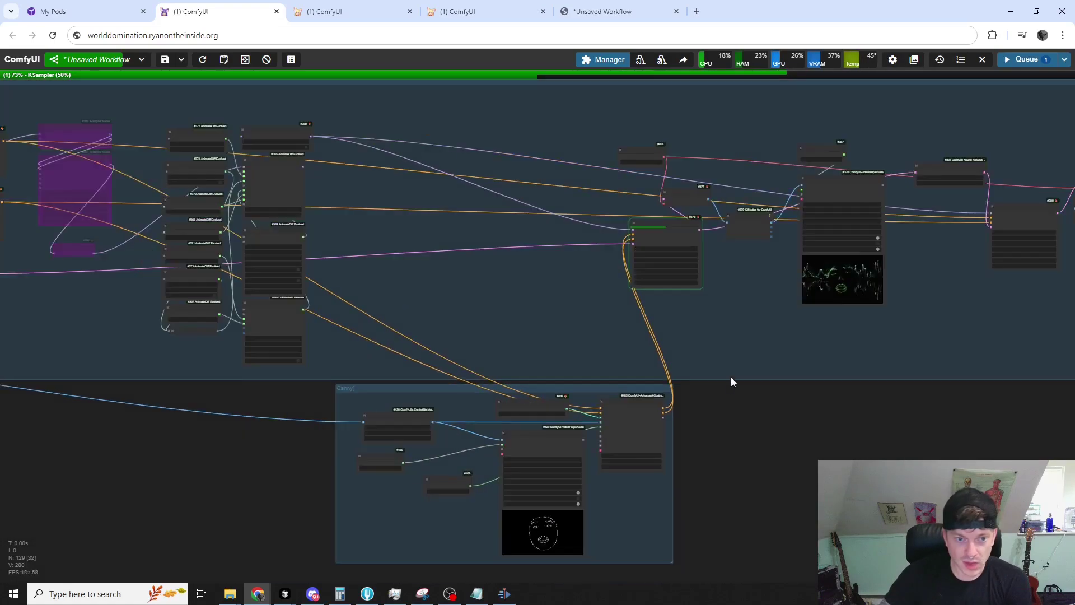
{"action": "left_click_drag", "start_coordinate": [784, 397], "coordinate": [791, 382]}
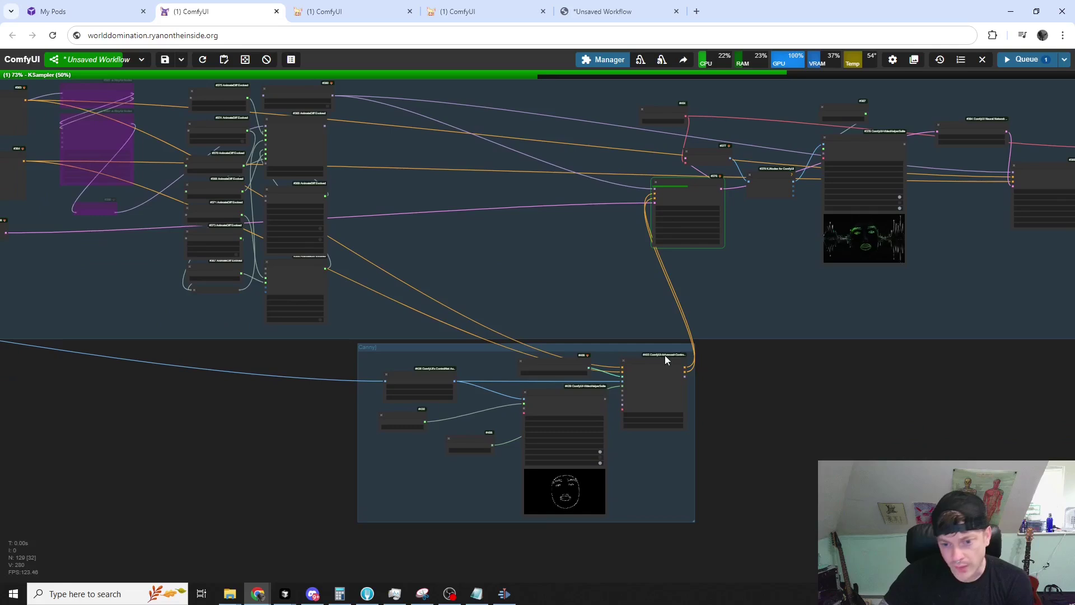
{"action": "mouse_move", "coordinate": [664, 356]}
{"action": "left_mouse_down"}
{"action": "mouse_move", "coordinate": [674, 363]}
{"action": "mouse_move", "coordinate": [663, 364]}
{"action": "left_mouse_up"}
Shift the first KSampler node slightly left and inspect its sampler, scheduler and denoise settings
{"action": "left_click_drag", "start_coordinate": [811, 385], "coordinate": [698, 429]}
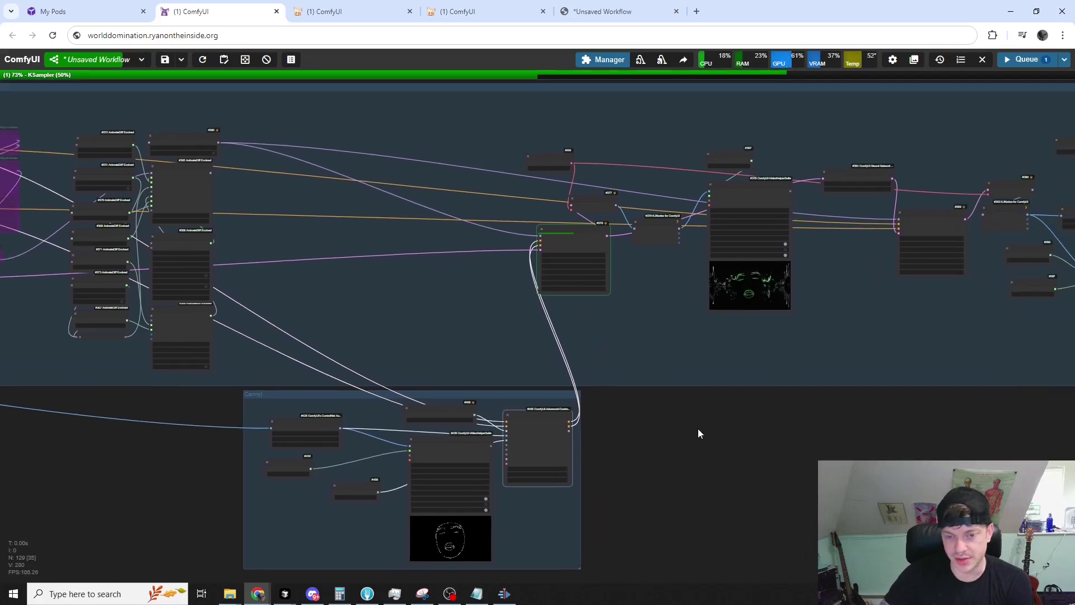
{"action": "scroll", "coordinate": [541, 208], "scroll_direction": "up", "scroll_amount": 5}
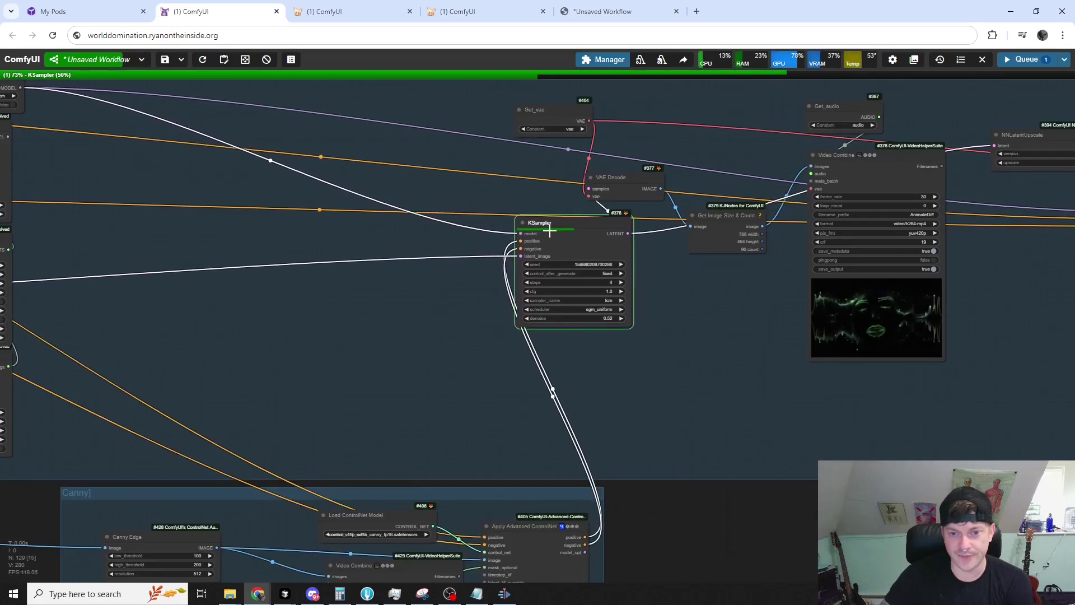
{"action": "left_click_drag", "start_coordinate": [549, 231], "coordinate": [528, 230]}
{"action": "scroll", "coordinate": [636, 362], "scroll_direction": "up", "scroll_amount": 5}
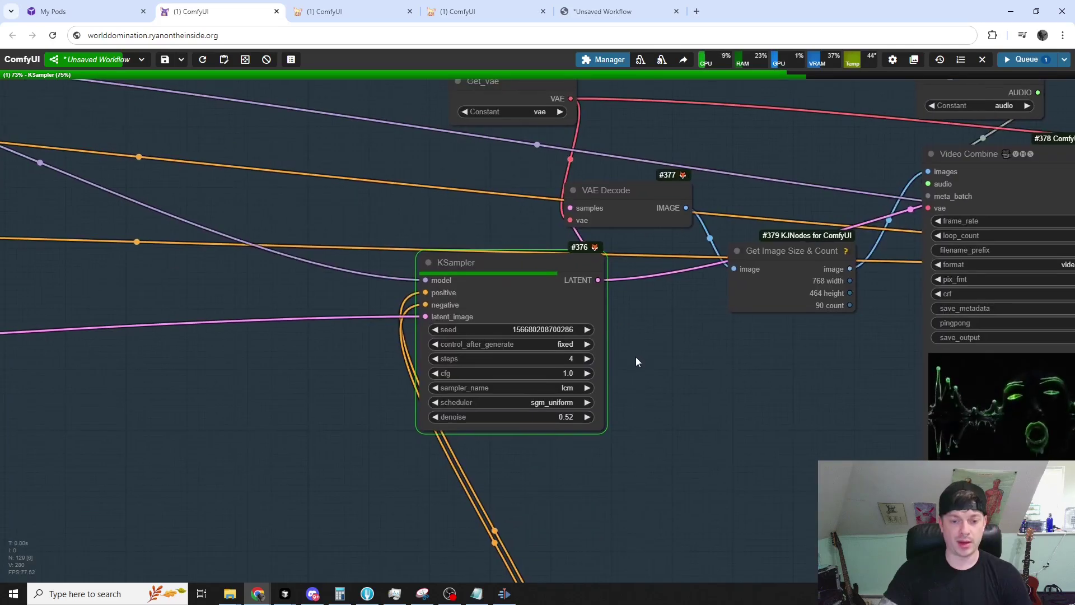
{"action": "scroll", "coordinate": [636, 362], "scroll_direction": "up", "scroll_amount": 4}
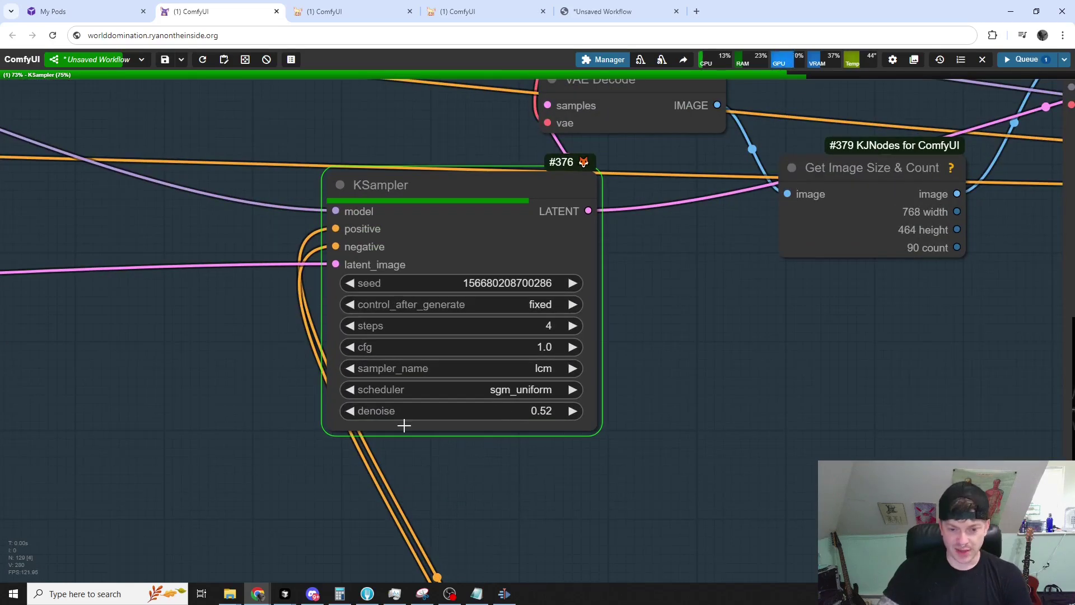
{"action": "scroll", "coordinate": [668, 406], "scroll_direction": "down", "scroll_amount": 1}
{"action": "left_click_drag", "start_coordinate": [667, 403], "coordinate": [766, 367]}
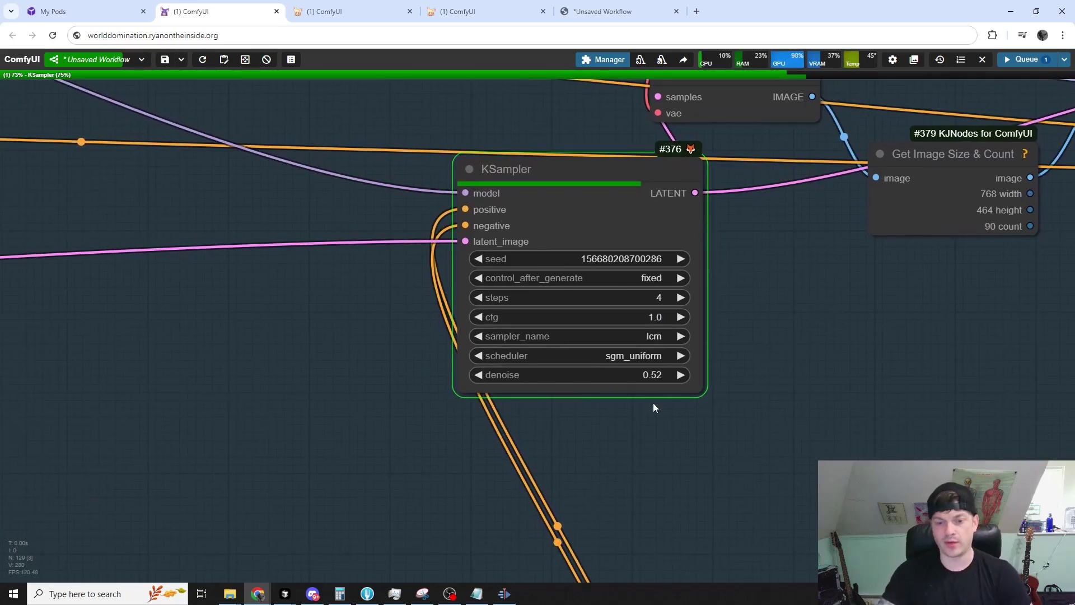
Examine the Video Combine preview of the first sampling pass and the latent upscale and second KSampler nodes beside it
{"action": "scroll", "coordinate": [653, 403], "scroll_direction": "down", "scroll_amount": 4}
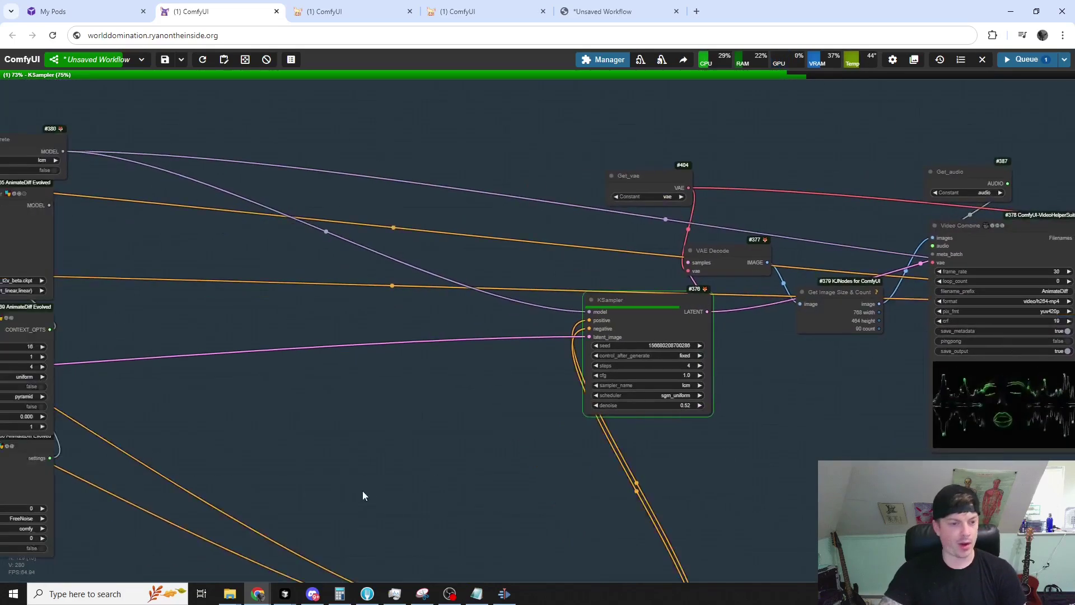
{"action": "scroll", "coordinate": [363, 495], "scroll_direction": "down", "scroll_amount": 5}
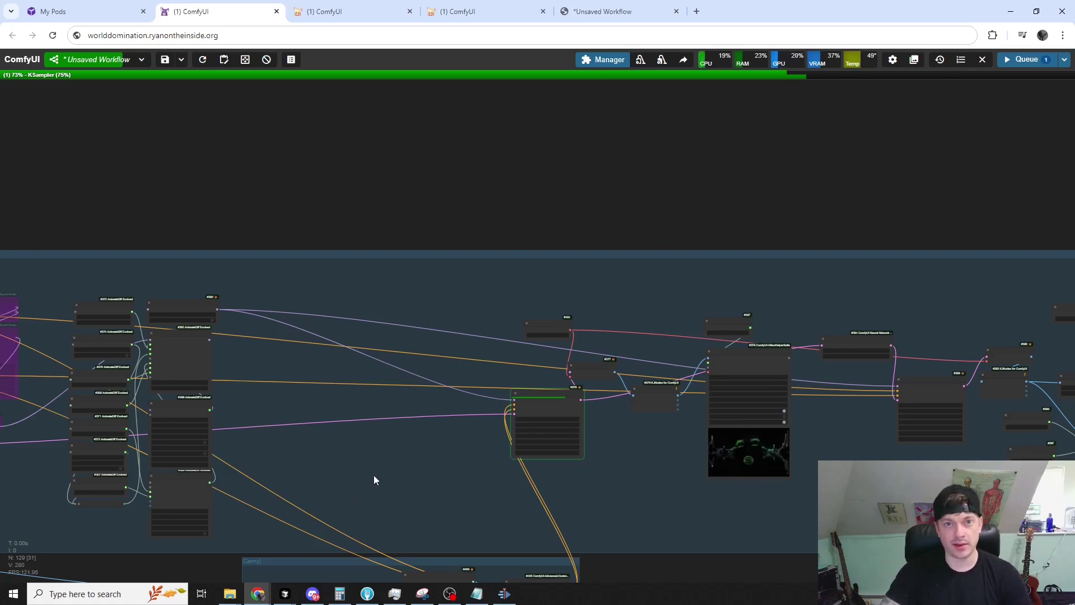
{"action": "left_click_drag", "start_coordinate": [682, 515], "coordinate": [530, 509]}
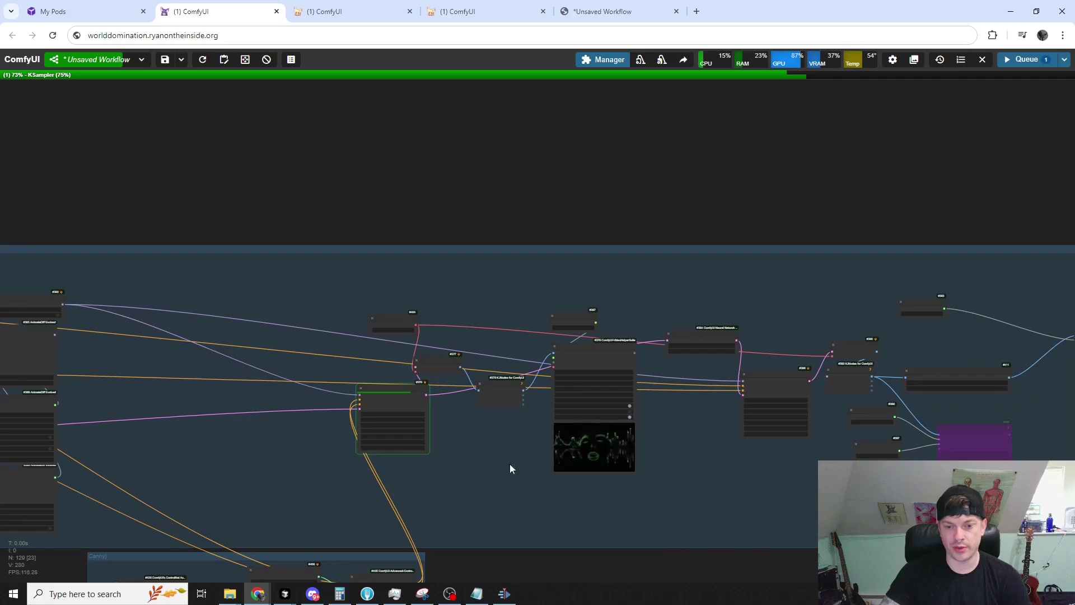
{"action": "scroll", "coordinate": [660, 440], "scroll_direction": "up", "scroll_amount": 3}
{"action": "scroll", "coordinate": [661, 440], "scroll_direction": "up", "scroll_amount": 8}
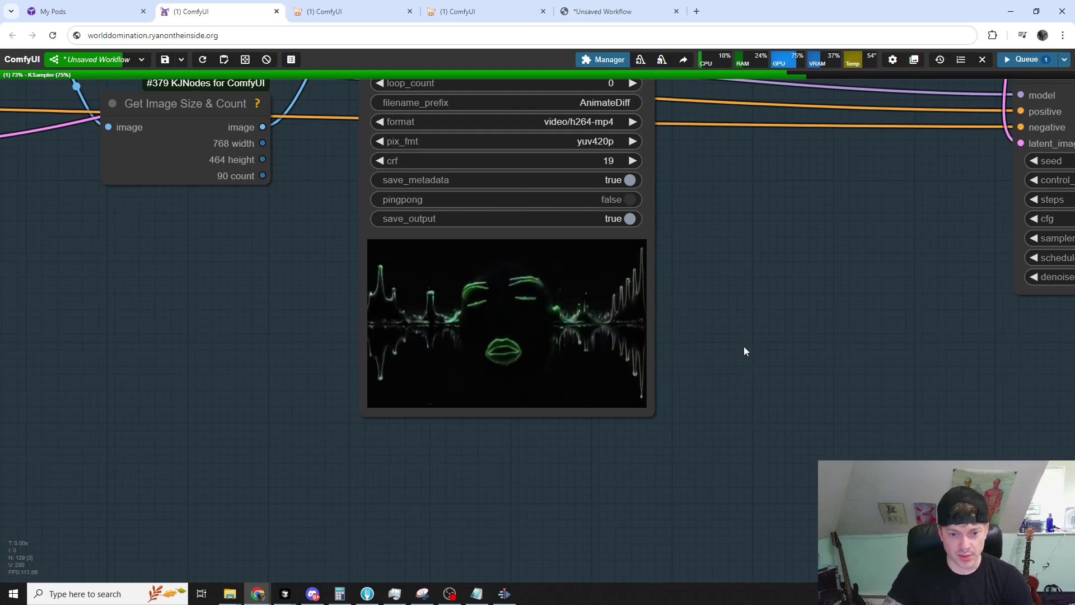
{"action": "scroll", "coordinate": [784, 319], "scroll_direction": "down", "scroll_amount": 3}
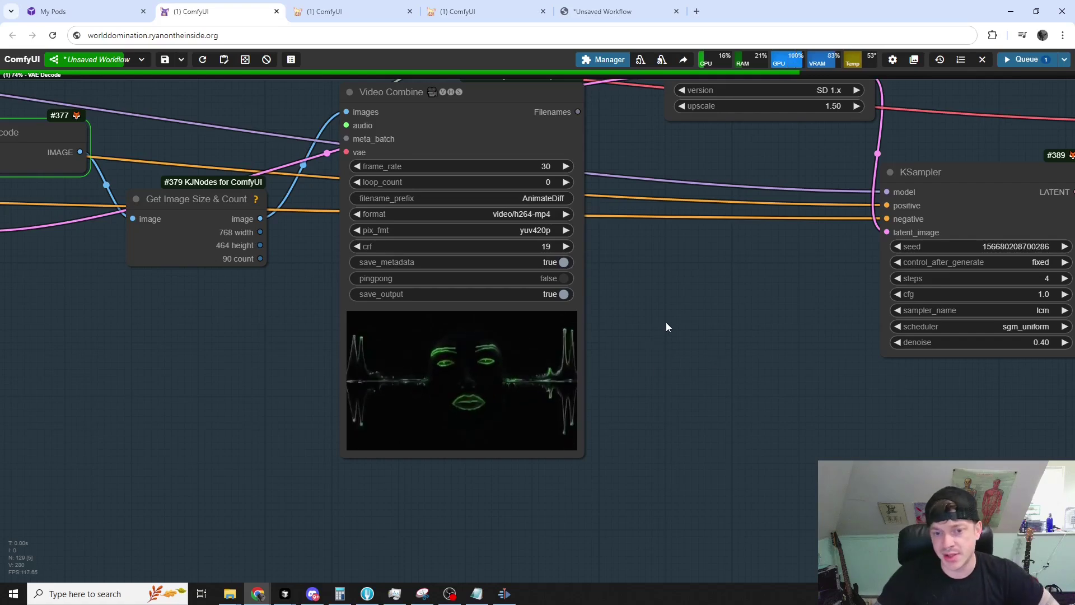
{"action": "scroll", "coordinate": [666, 321], "scroll_direction": "down", "scroll_amount": 4}
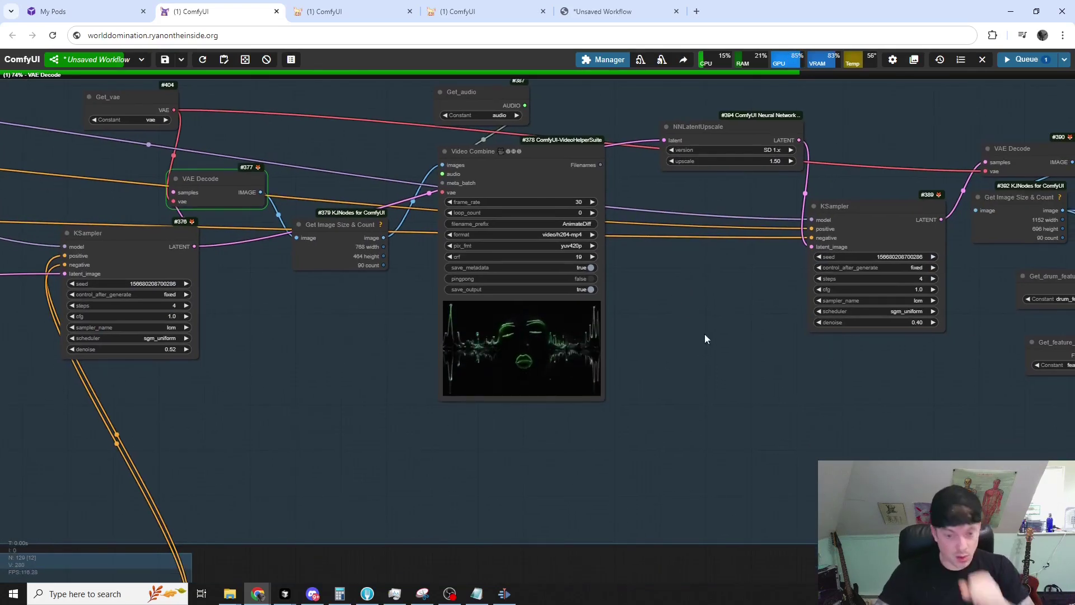
{"action": "scroll", "coordinate": [704, 334], "scroll_direction": "down", "scroll_amount": 1}
{"action": "left_click_drag", "start_coordinate": [689, 446], "coordinate": [666, 407]}
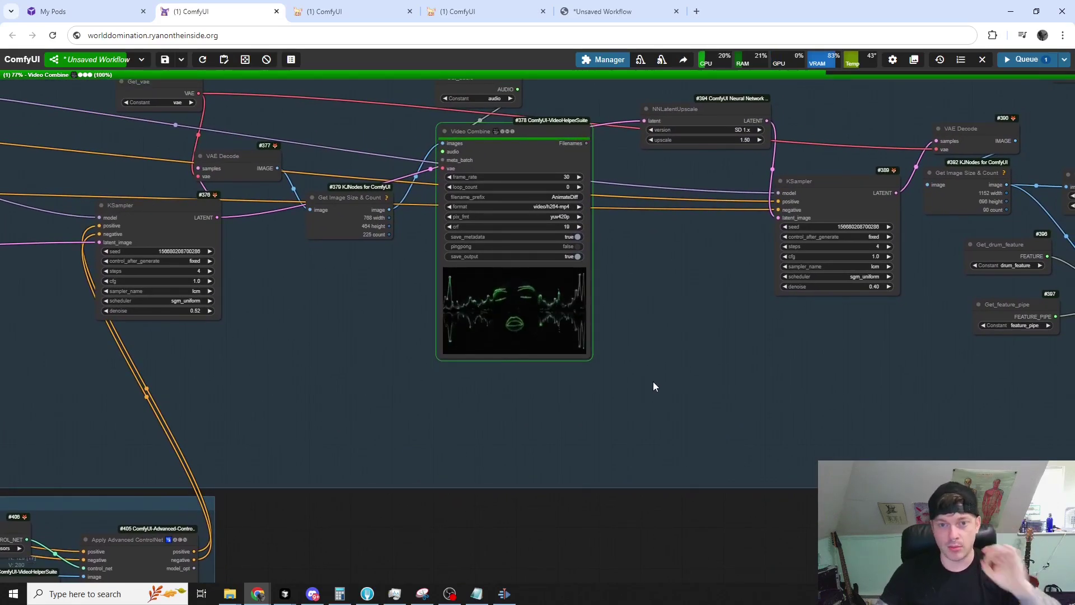
Move the rightmost output Video Combine node farther right, away from the neighbouring output preview
{"action": "left_click_drag", "start_coordinate": [670, 531], "coordinate": [537, 496]}
{"action": "scroll", "coordinate": [674, 523], "scroll_direction": "down", "scroll_amount": 5}
{"action": "left_click_drag", "start_coordinate": [813, 508], "coordinate": [488, 460]}
{"action": "left_click_drag", "start_coordinate": [919, 453], "coordinate": [517, 472]}
{"action": "scroll", "coordinate": [727, 430], "scroll_direction": "up", "scroll_amount": 5}
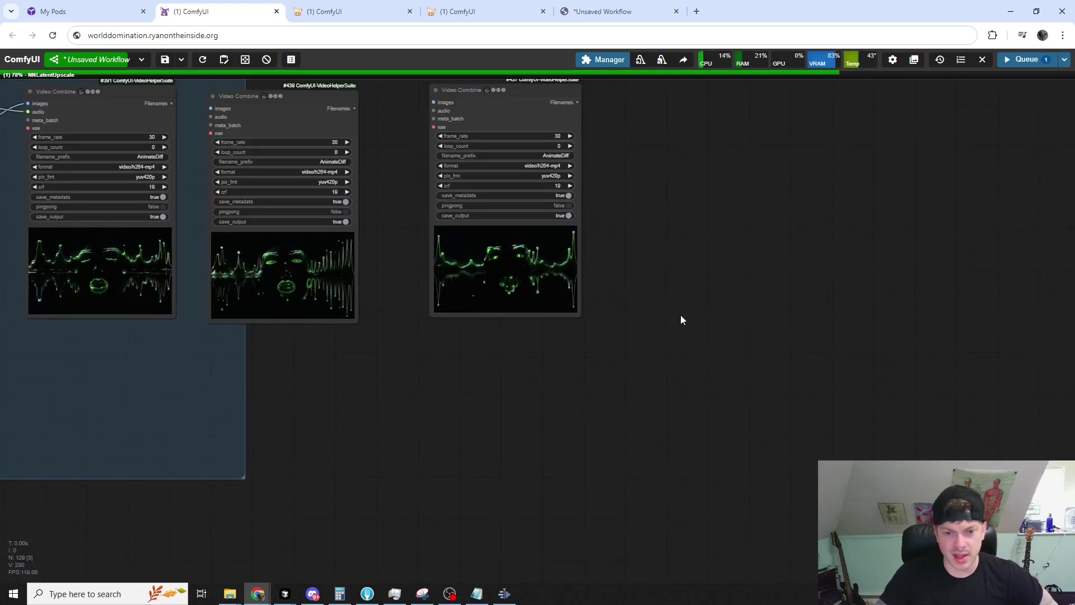
{"action": "left_click_drag", "start_coordinate": [652, 266], "coordinate": [644, 395]}
{"action": "left_click_drag", "start_coordinate": [710, 350], "coordinate": [600, 330]}
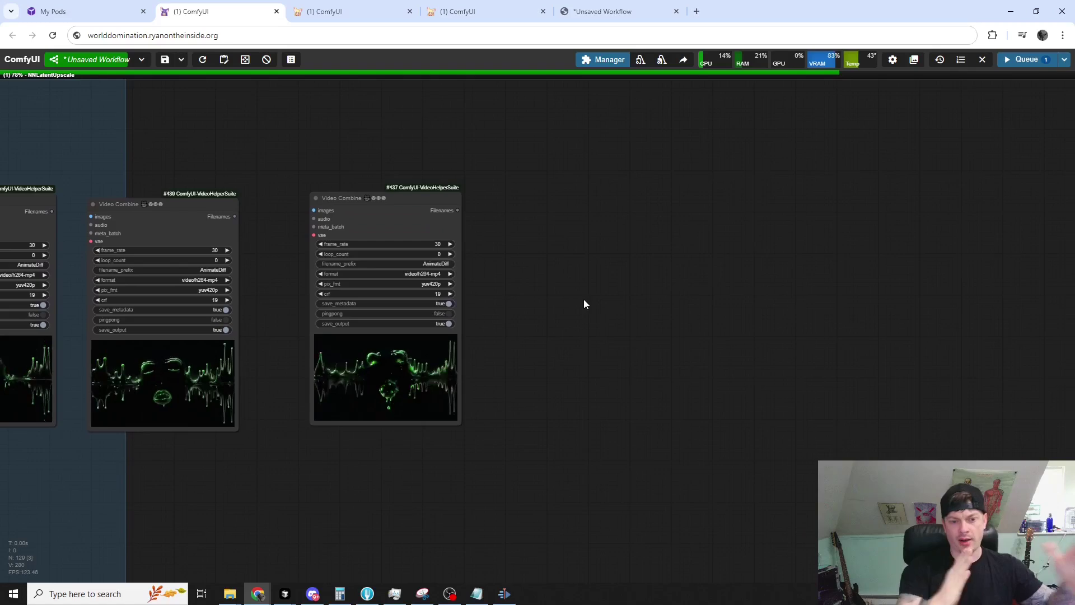
{"action": "left_click_drag", "start_coordinate": [348, 200], "coordinate": [458, 195]}
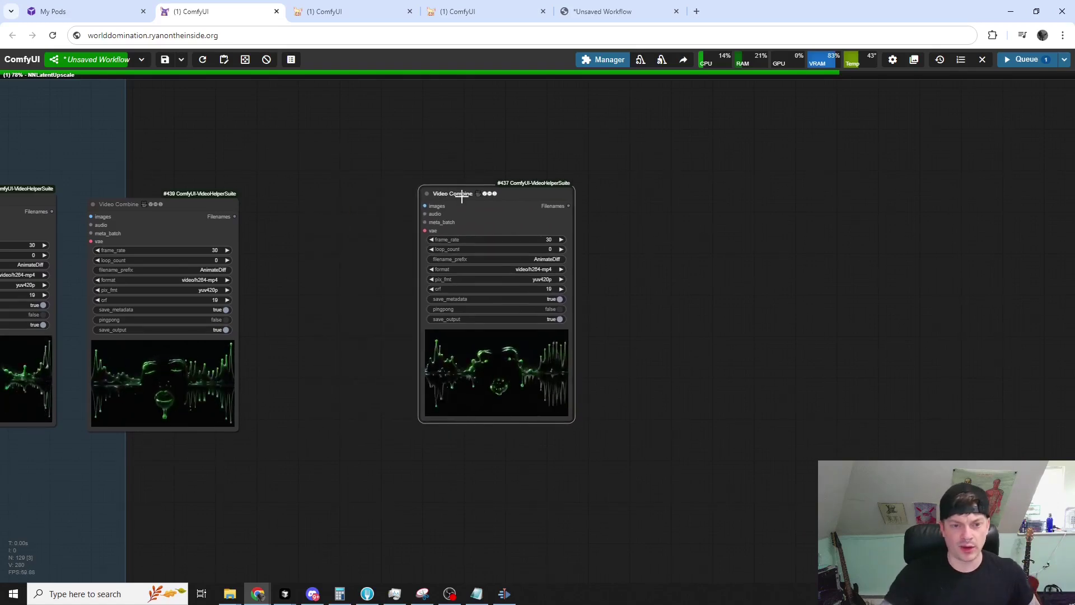
Examine the rightmost slime face video output up close and compare it with the neighbouring output preview
{"action": "scroll", "coordinate": [672, 297], "scroll_direction": "up", "scroll_amount": 5}
{"action": "left_click_drag", "start_coordinate": [597, 340], "coordinate": [758, 320]}
{"action": "scroll", "coordinate": [697, 322], "scroll_direction": "up", "scroll_amount": 3}
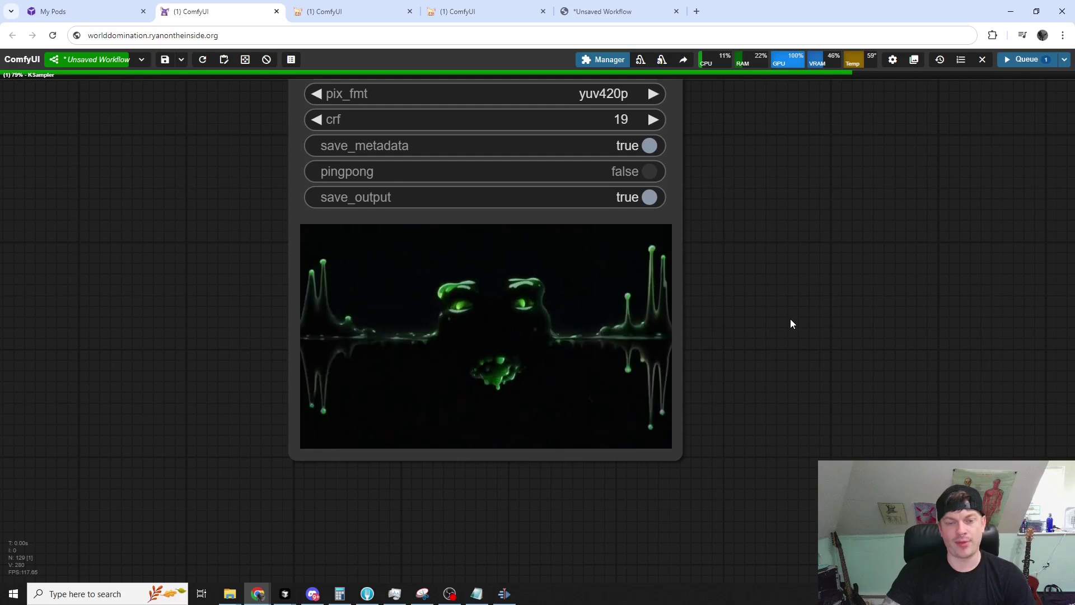
{"action": "scroll", "coordinate": [750, 468], "scroll_direction": "up", "scroll_amount": 2}
{"action": "scroll", "coordinate": [574, 368], "scroll_direction": "up", "scroll_amount": 1}
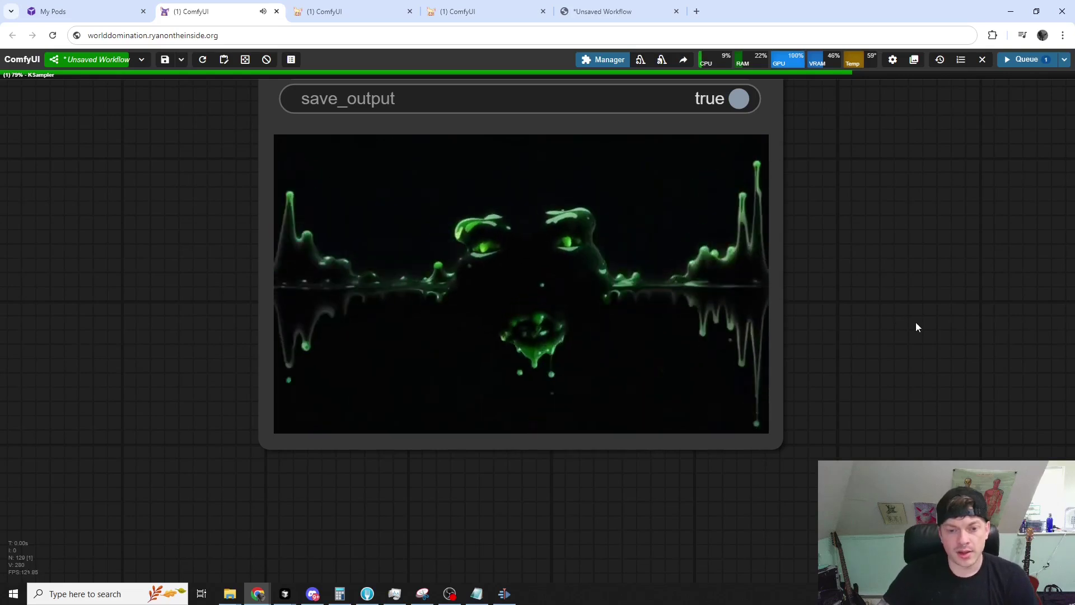
{"action": "scroll", "coordinate": [916, 330], "scroll_direction": "down", "scroll_amount": 3}
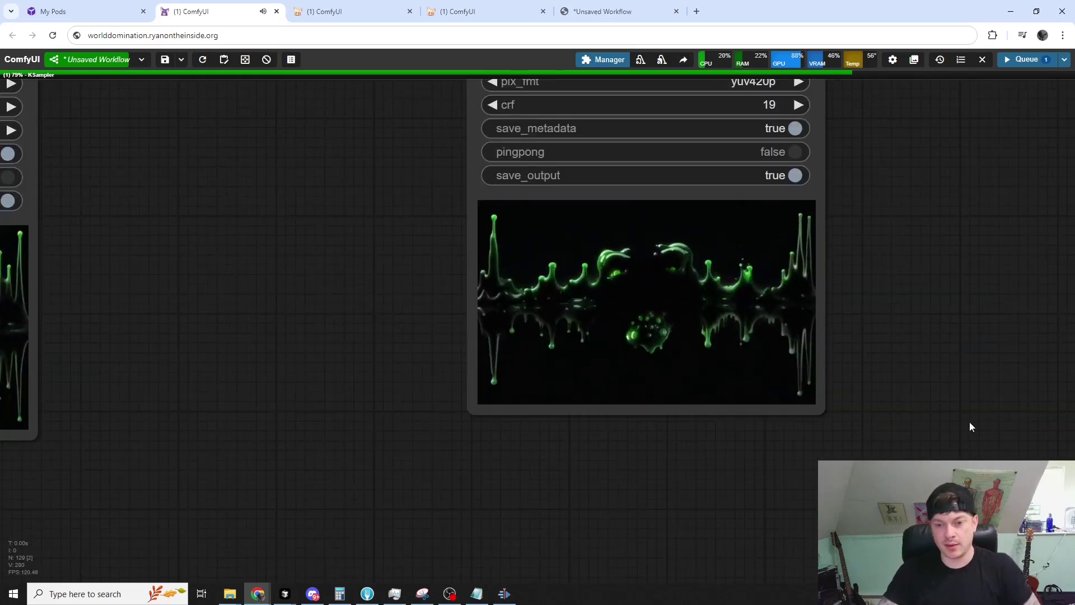
{"action": "scroll", "coordinate": [968, 421], "scroll_direction": "down", "scroll_amount": 1}
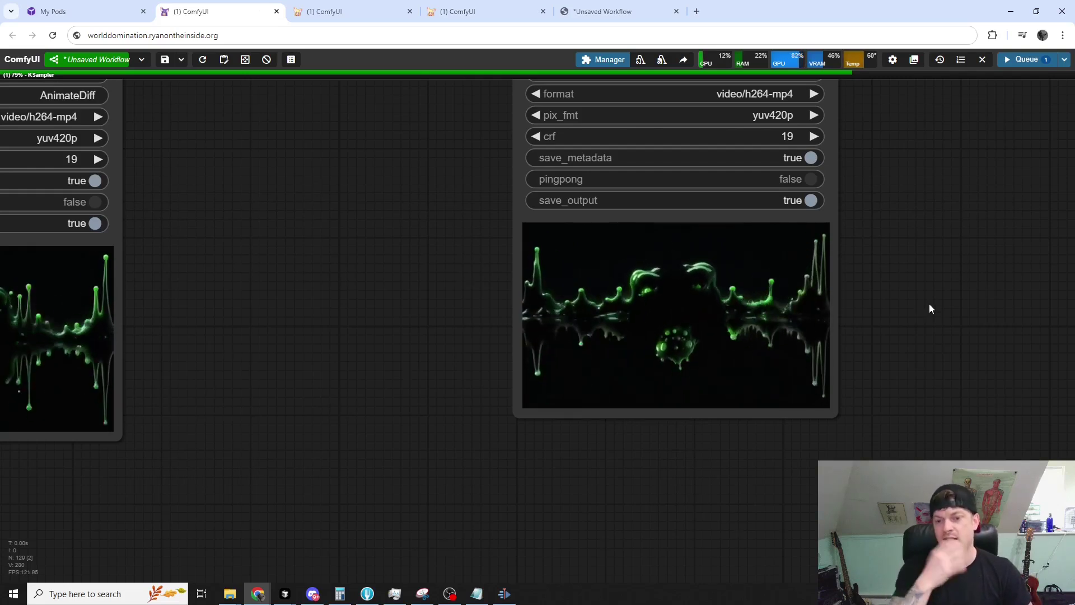
{"action": "scroll", "coordinate": [930, 314], "scroll_direction": "down", "scroll_amount": 4}
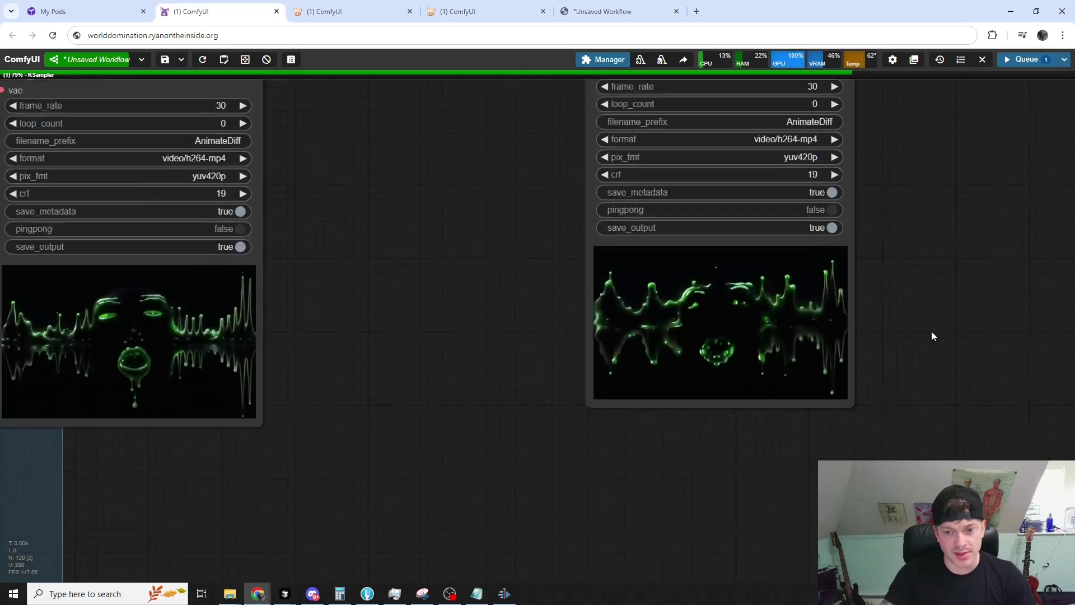
Move the NNLatentUpscale and second KSampler nodes slightly up and inspect the second KSampler's steps, cfg, sampler and denoise settings
{"action": "left_click_drag", "start_coordinate": [583, 490], "coordinate": [761, 446]}
{"action": "left_click_drag", "start_coordinate": [632, 450], "coordinate": [735, 374]}
{"action": "scroll", "coordinate": [736, 379], "scroll_direction": "down", "scroll_amount": 5}
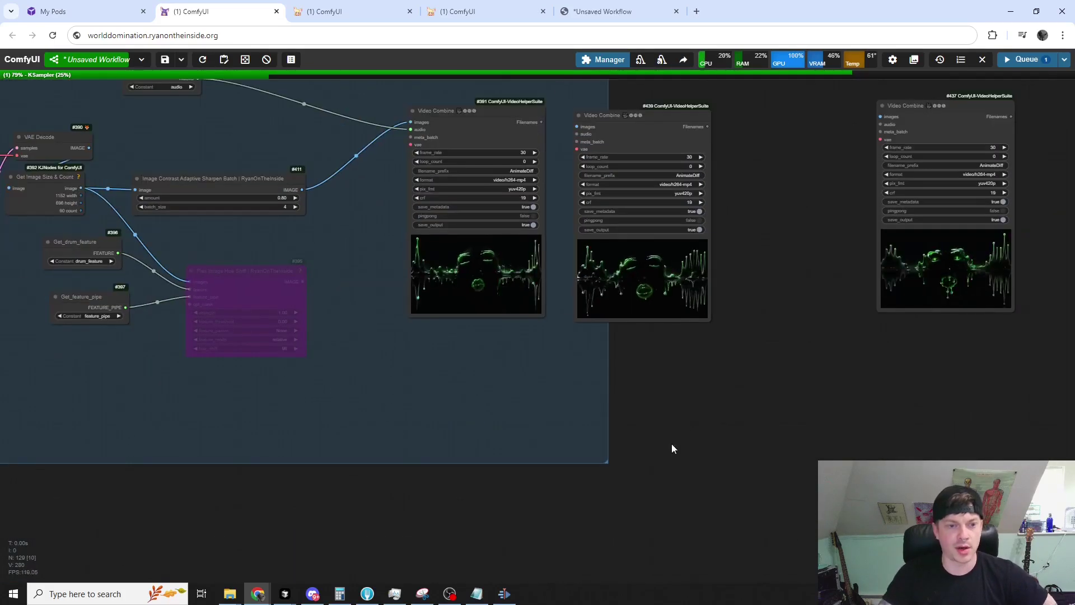
{"action": "left_click_drag", "start_coordinate": [441, 554], "coordinate": [677, 494]}
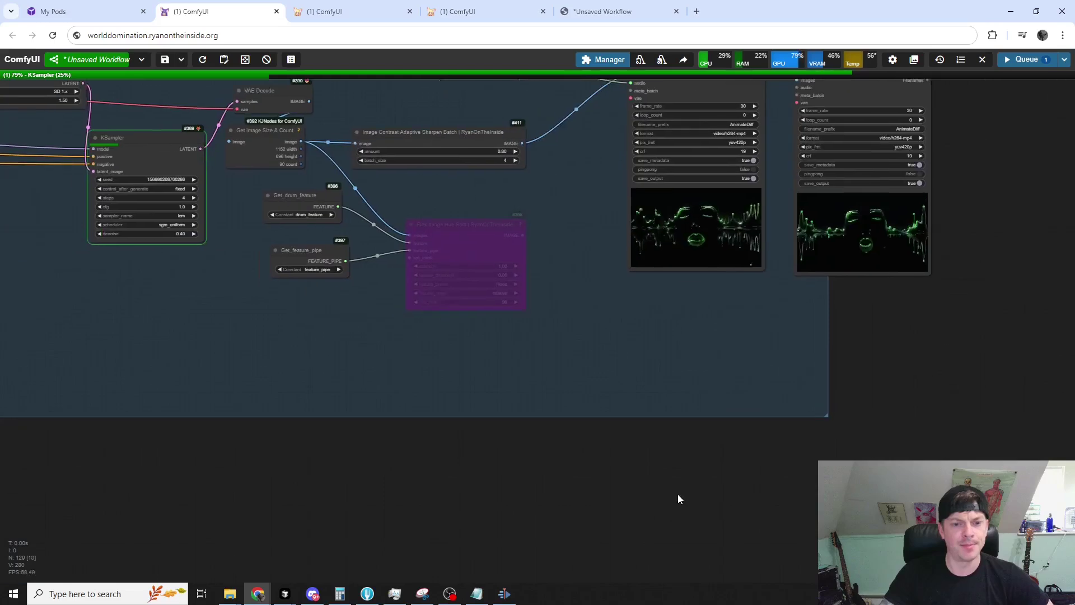
{"action": "scroll", "coordinate": [678, 494], "scroll_direction": "down", "scroll_amount": 2}
{"action": "left_click_drag", "start_coordinate": [596, 519], "coordinate": [617, 527]}
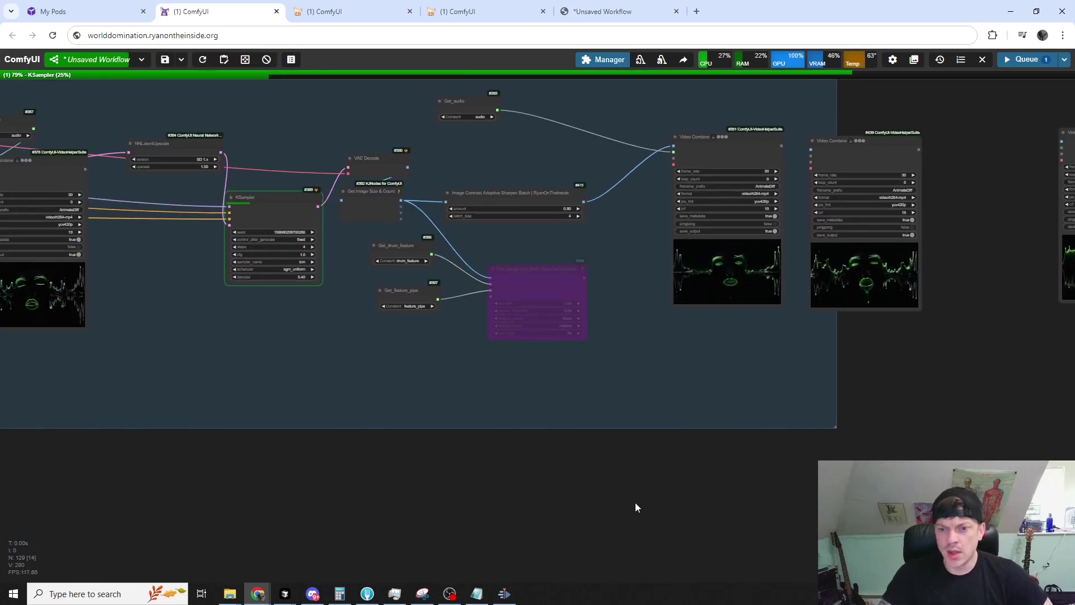
{"action": "scroll", "coordinate": [635, 502], "scroll_direction": "up", "scroll_amount": 3}
{"action": "scroll", "coordinate": [396, 374], "scroll_direction": "up", "scroll_amount": 2}
{"action": "scroll", "coordinate": [285, 311], "scroll_direction": "up", "scroll_amount": 2}
{"action": "left_click_drag", "start_coordinate": [285, 316], "coordinate": [396, 401]}
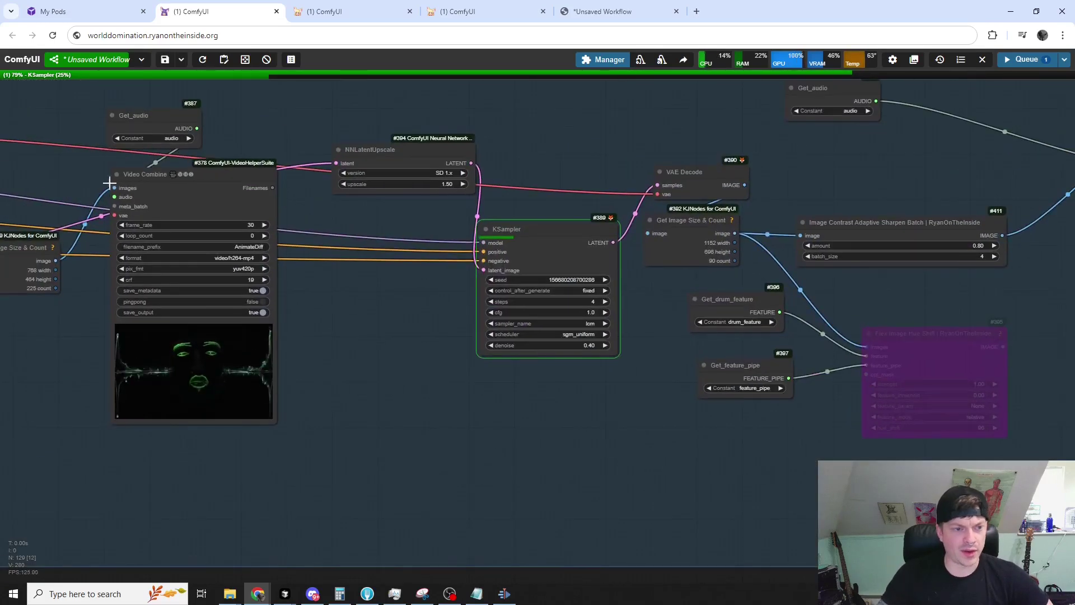
{"action": "mouse_move", "coordinate": [418, 150]}
{"action": "left_mouse_down"}
{"action": "mouse_move", "coordinate": [446, 124]}
{"action": "mouse_move", "coordinate": [422, 129]}
{"action": "left_mouse_up"}
{"action": "mouse_move", "coordinate": [544, 232]}
{"action": "left_mouse_down"}
{"action": "mouse_move", "coordinate": [561, 223]}
{"action": "mouse_move", "coordinate": [543, 221]}
{"action": "left_mouse_up"}
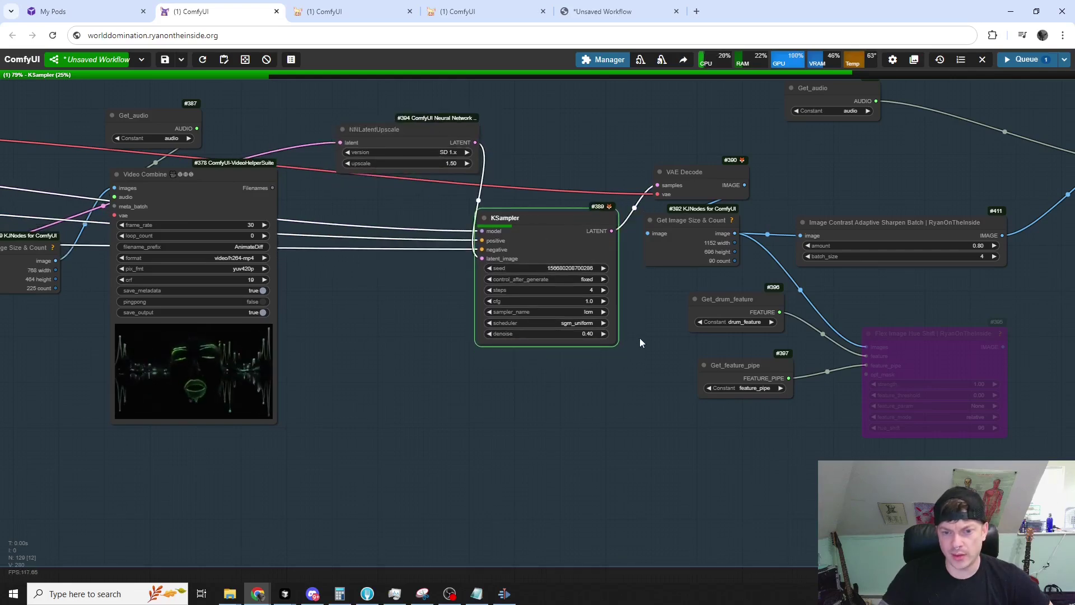
{"action": "scroll", "coordinate": [629, 306], "scroll_direction": "up", "scroll_amount": 4}
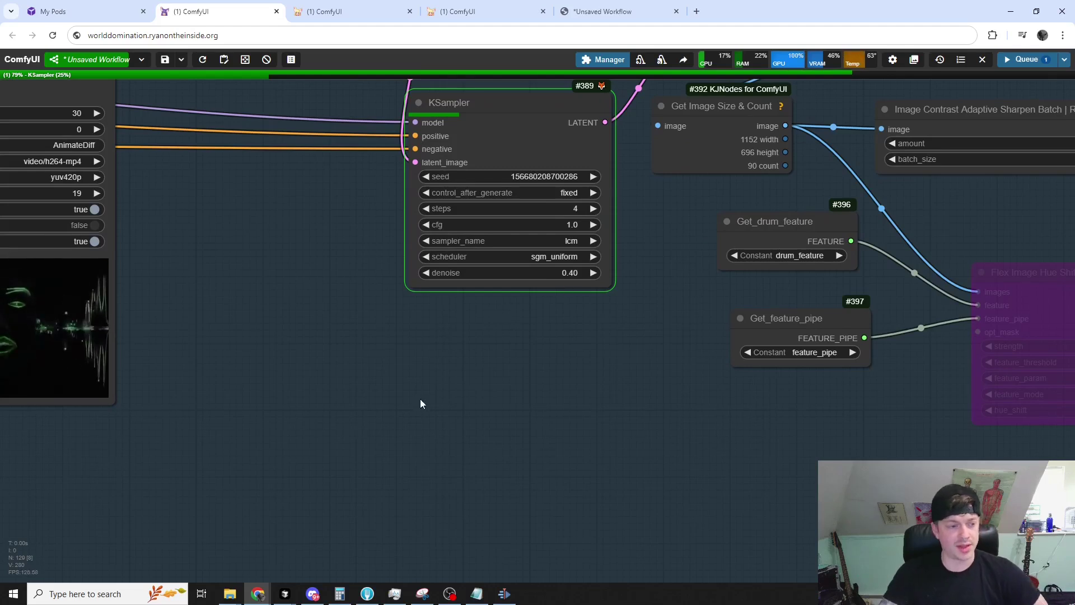
{"action": "left_click_drag", "start_coordinate": [420, 398], "coordinate": [553, 392]}
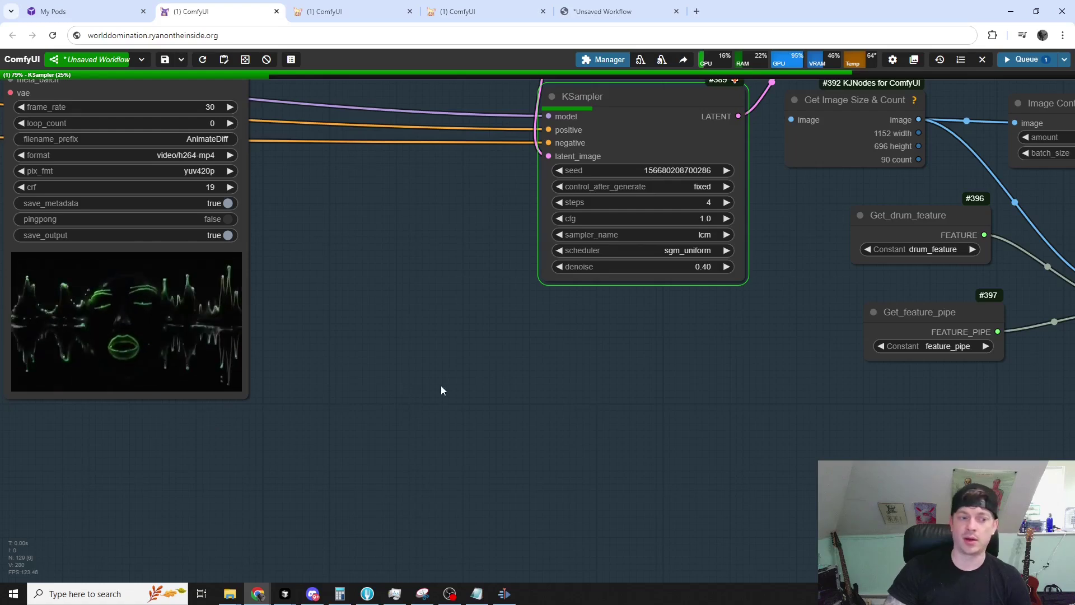
Shift the bypassed Flex Image Hue Shift node slightly up and left, and move the Get_drum_feature and Get_feature_pipe nodes down and left
{"action": "scroll", "coordinate": [442, 390], "scroll_direction": "down", "scroll_amount": 6}
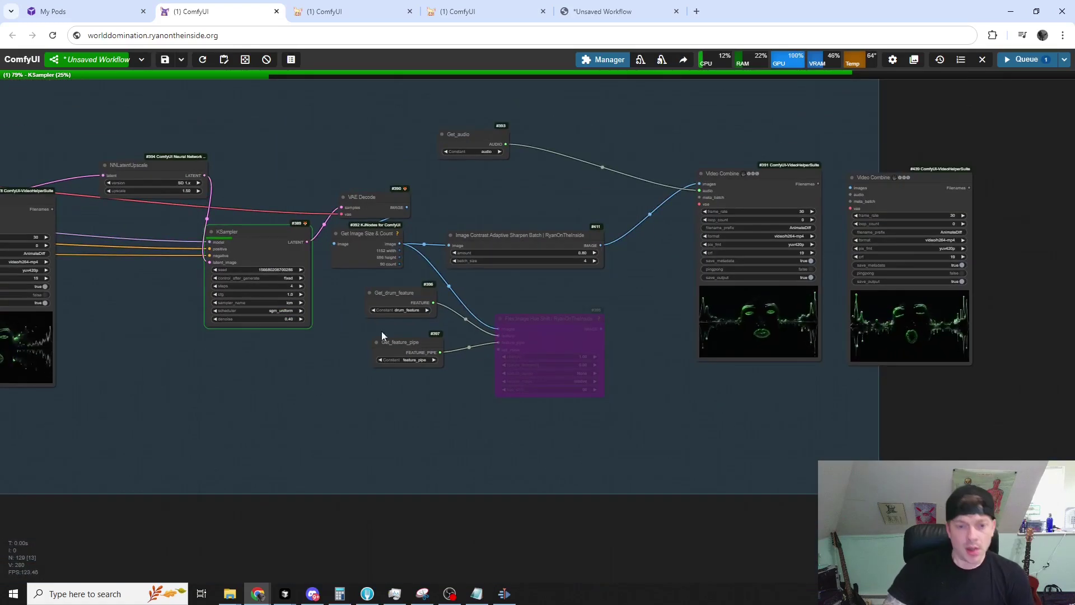
{"action": "scroll", "coordinate": [443, 314], "scroll_direction": "up", "scroll_amount": 5}
{"action": "left_click_drag", "start_coordinate": [659, 323], "coordinate": [635, 302]}
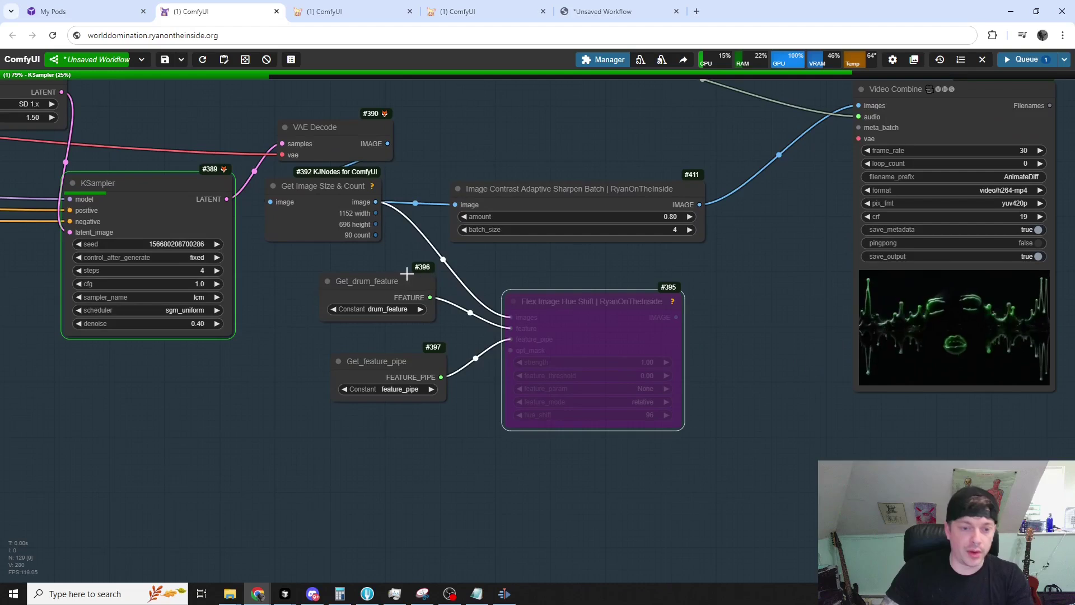
{"action": "left_click_drag", "start_coordinate": [407, 275], "coordinate": [356, 327]}
{"action": "left_click_drag", "start_coordinate": [395, 369], "coordinate": [312, 432]}
{"action": "left_click_drag", "start_coordinate": [503, 466], "coordinate": [459, 438]}
{"action": "left_click_drag", "start_coordinate": [633, 506], "coordinate": [371, 455], "text": "ctrl"}
Examine the Video Combine output fed by the Image Contrast Adaptive Sharpen node up close and compare it with the neighbouring preview
{"action": "scroll", "coordinate": [371, 456], "scroll_direction": "down", "scroll_amount": 4}
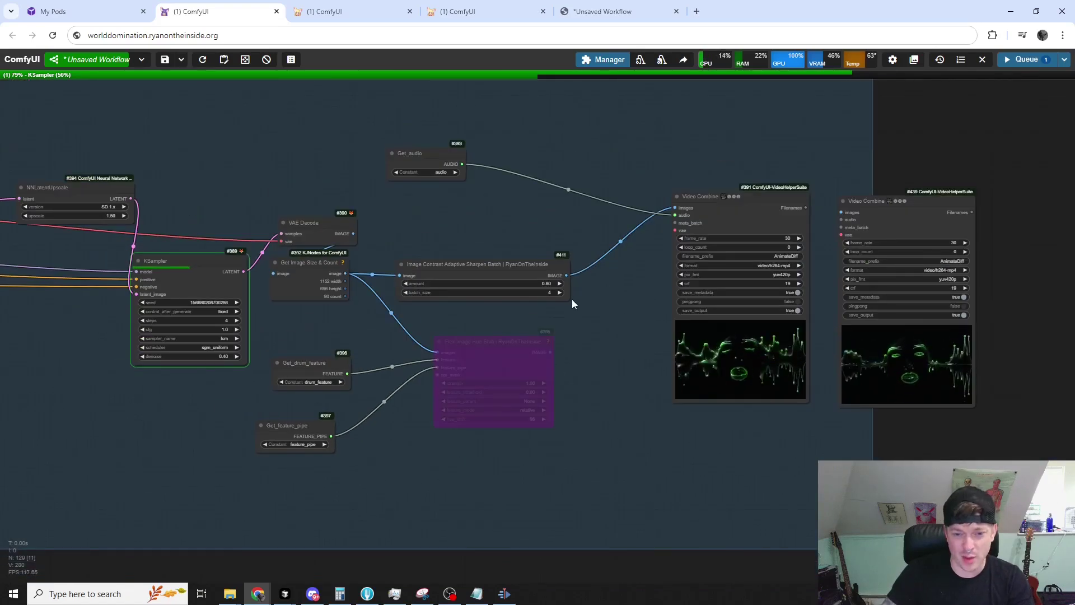
{"action": "scroll", "coordinate": [532, 297], "scroll_direction": "down", "scroll_amount": 3}
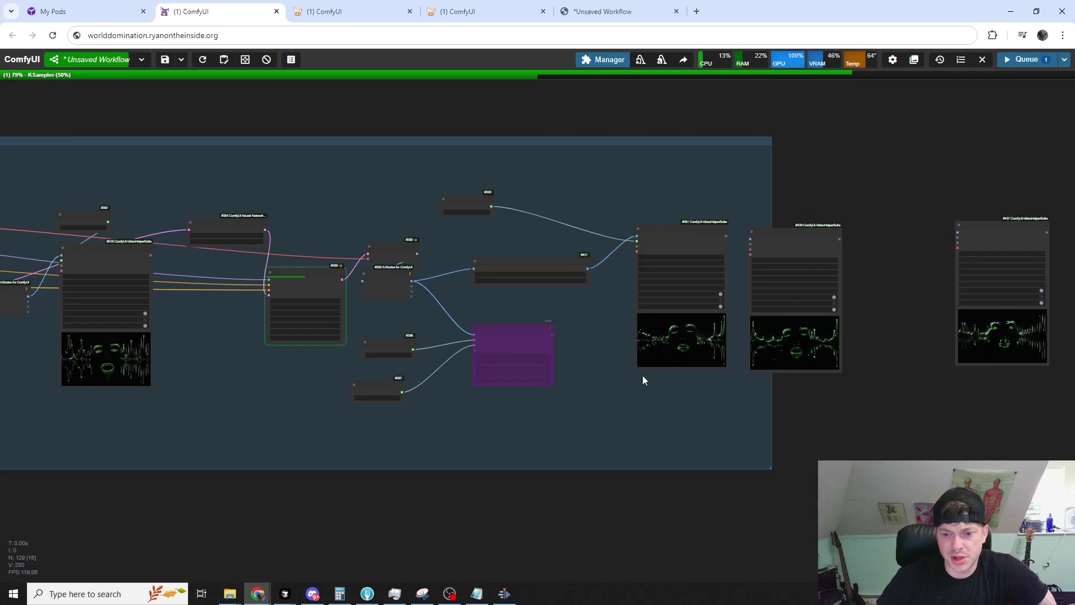
{"action": "left_click_drag", "start_coordinate": [643, 376], "coordinate": [463, 443]}
{"action": "scroll", "coordinate": [542, 450], "scroll_direction": "up", "scroll_amount": 13}
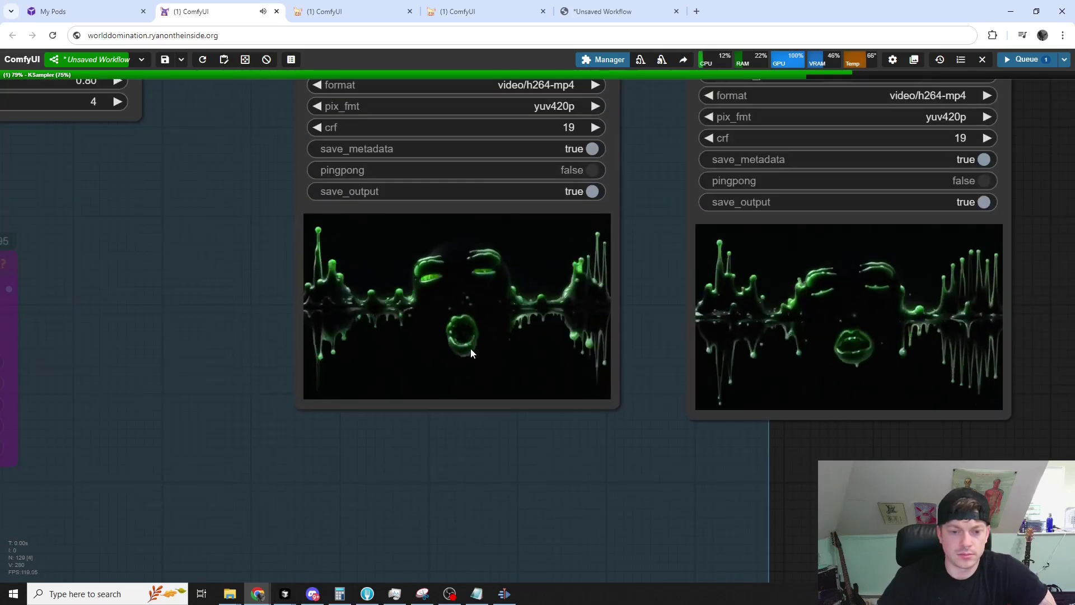
{"action": "scroll", "coordinate": [437, 442], "scroll_direction": "down", "scroll_amount": 11}
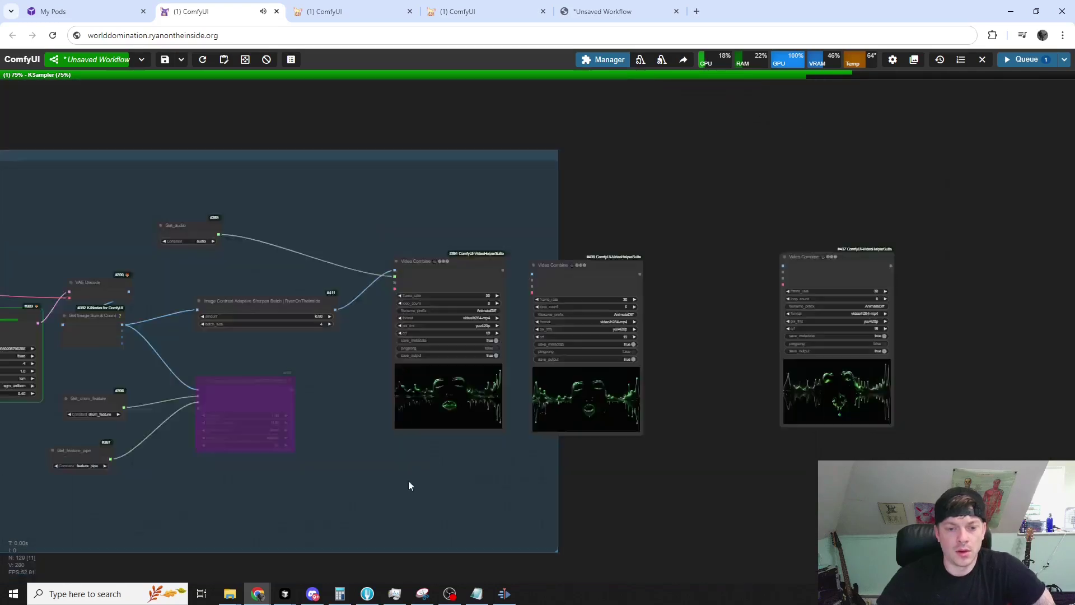
Survey the complete workflow layout, with all node groups and output previews in view
{"action": "scroll", "coordinate": [492, 434], "scroll_direction": "down", "scroll_amount": 5}
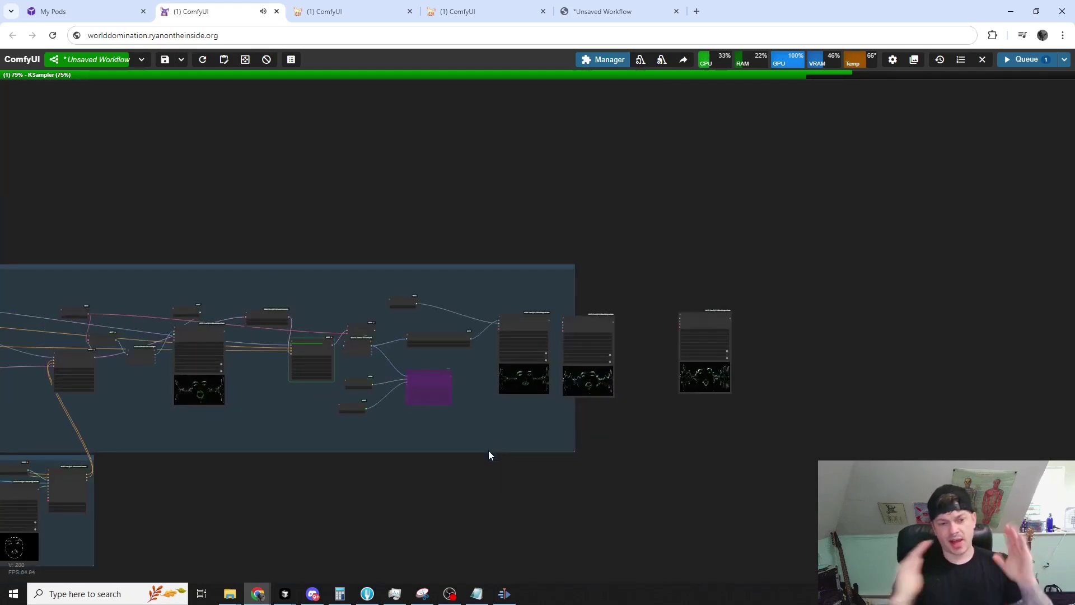
{"action": "scroll", "coordinate": [450, 475], "scroll_direction": "down", "scroll_amount": 1}
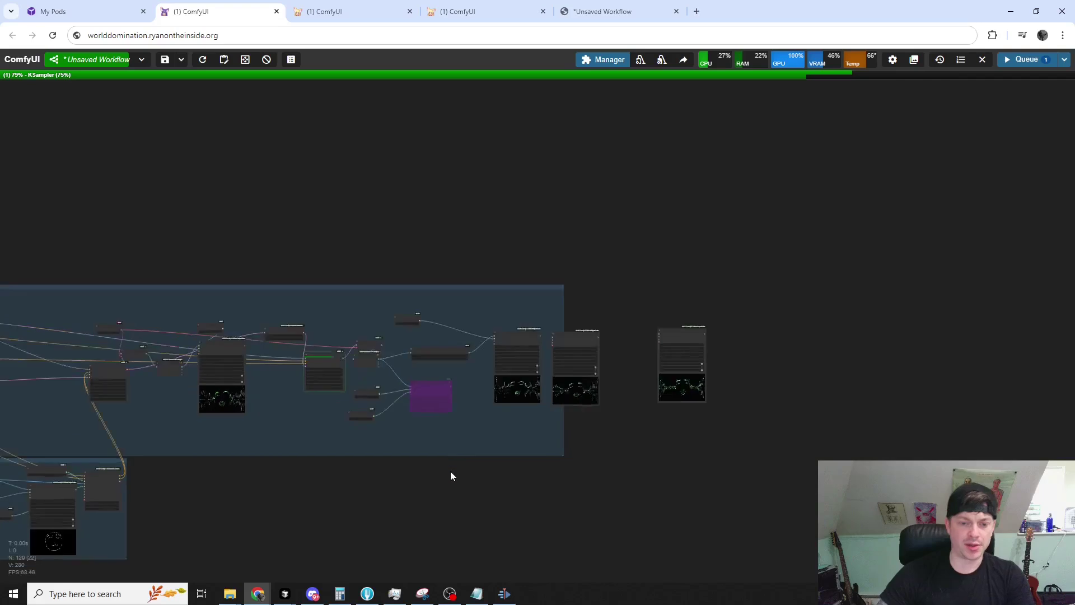
{"action": "scroll", "coordinate": [487, 467], "scroll_direction": "down", "scroll_amount": 3}
{"action": "left_click_drag", "start_coordinate": [468, 506], "coordinate": [782, 353]}
{"action": "scroll", "coordinate": [554, 473], "scroll_direction": "down", "scroll_amount": 6}
{"action": "left_click_drag", "start_coordinate": [554, 473], "coordinate": [676, 474]}
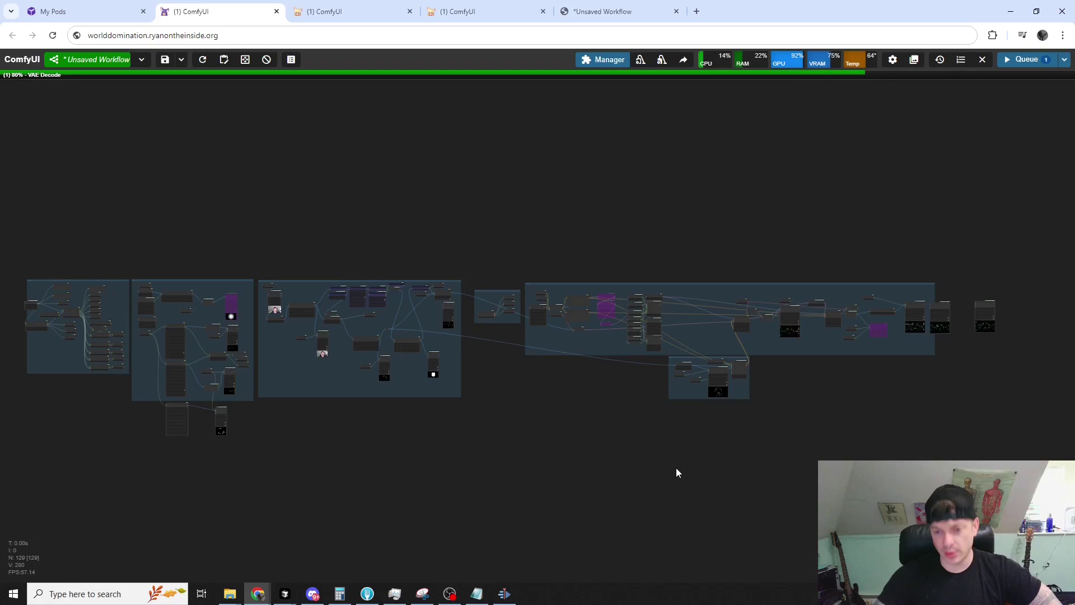
{"action": "left_click_drag", "start_coordinate": [598, 475], "coordinate": [619, 477]}
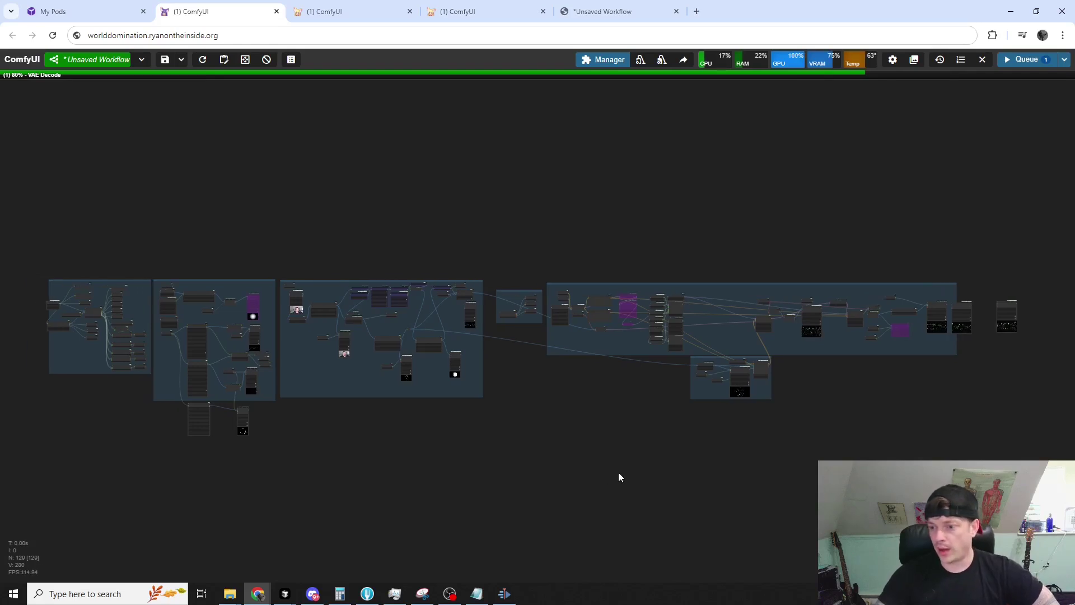